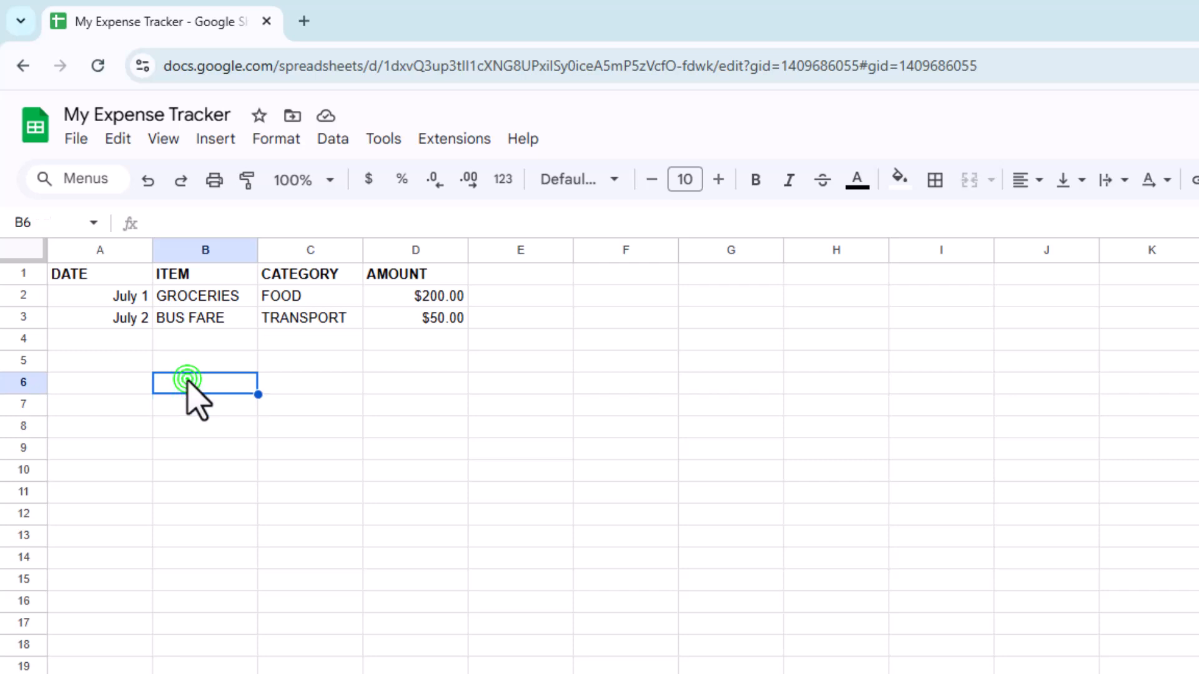
- Enter ELECTRICITY BILL as a new item in cell B4
click(199, 341)
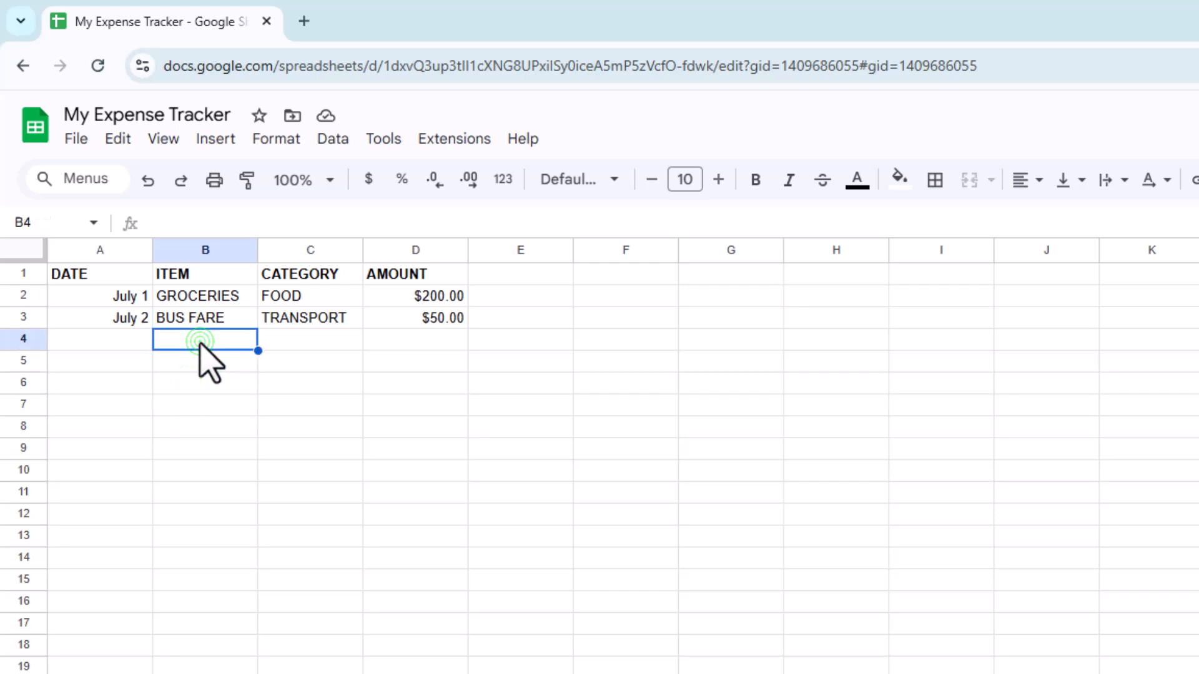
text(ELECTRICITY)
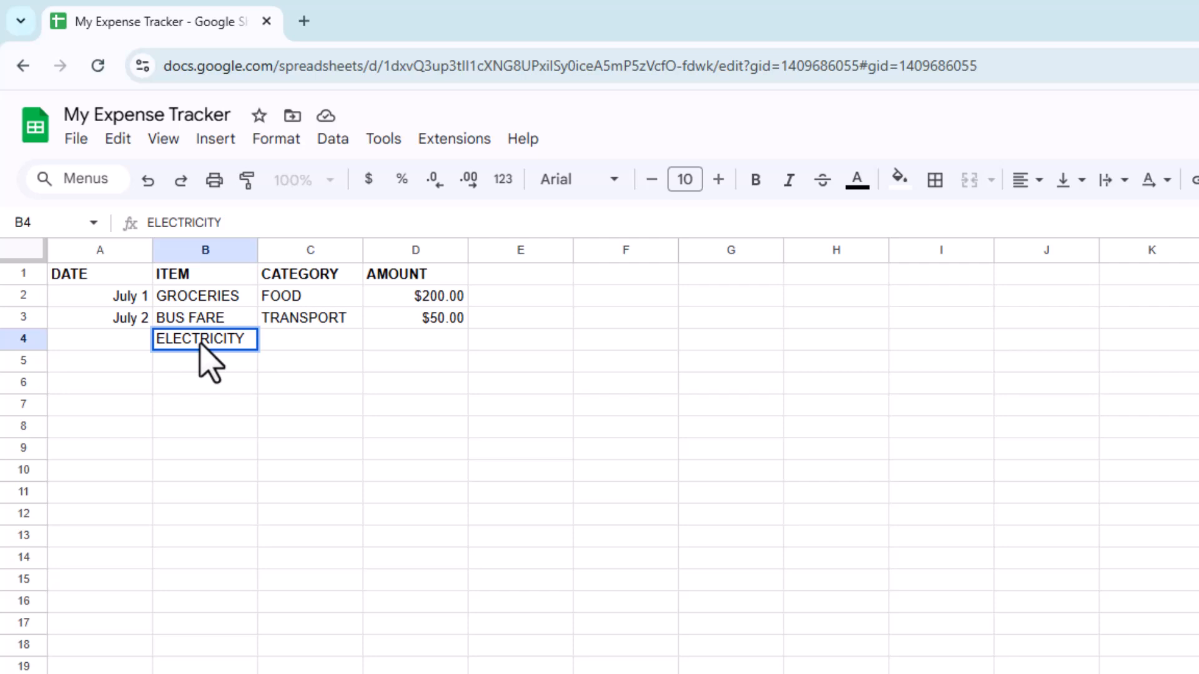
text(BI)
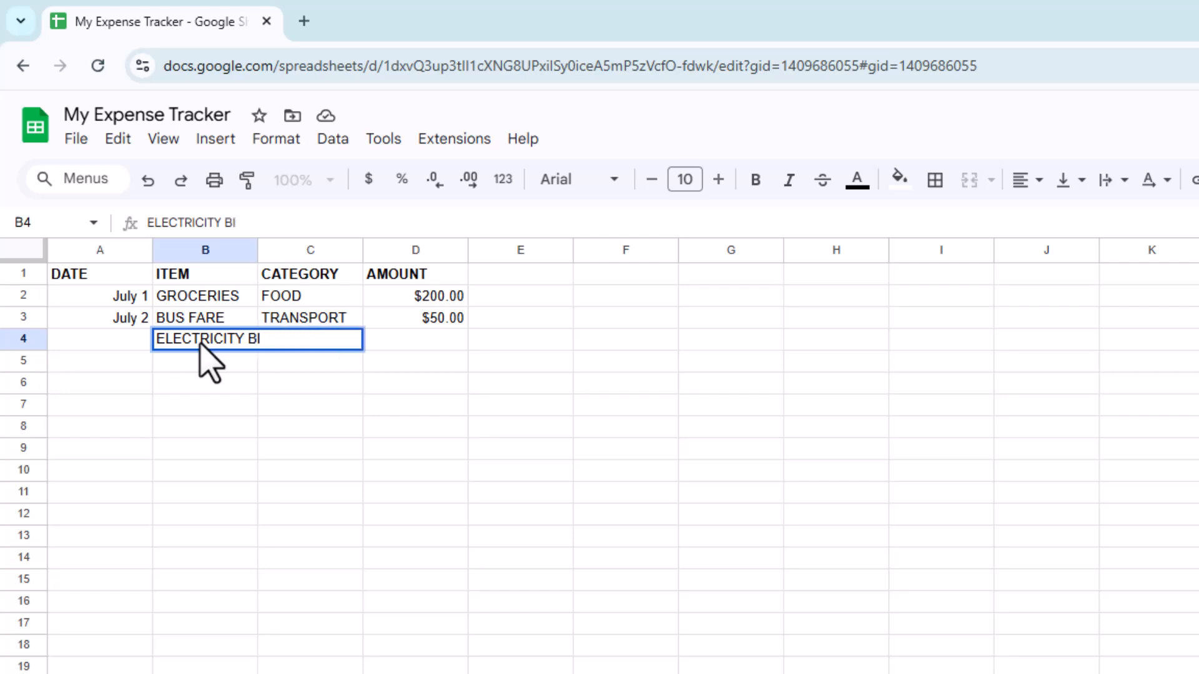
text(LL)
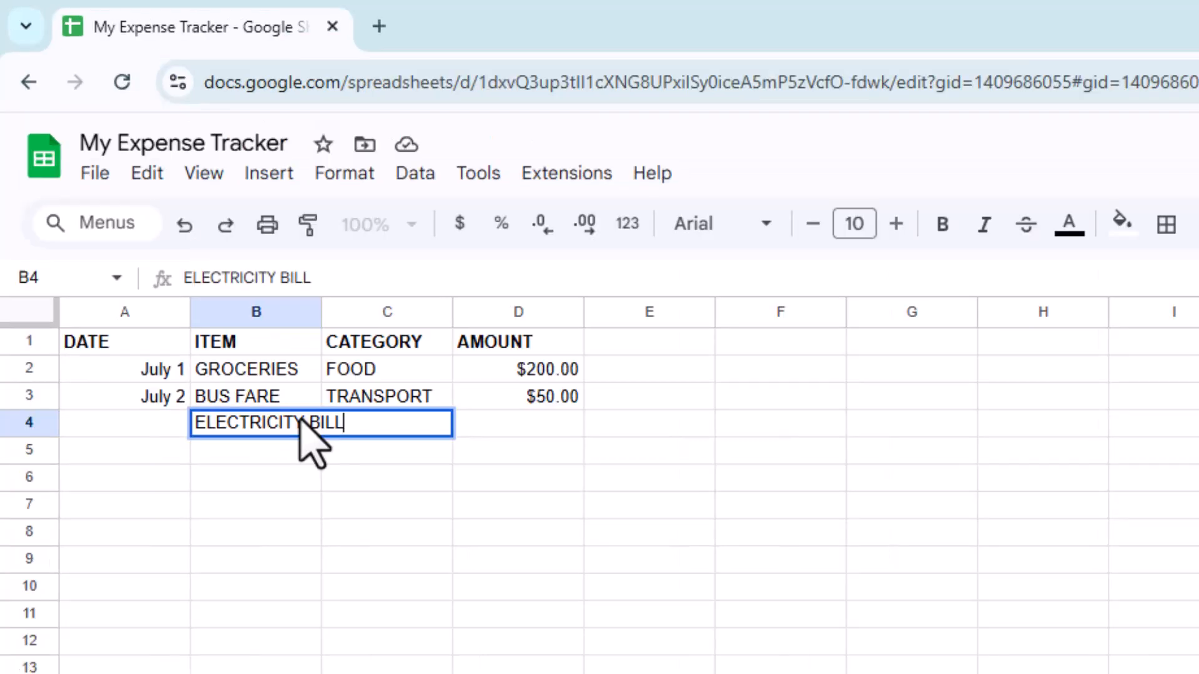
key(Return)
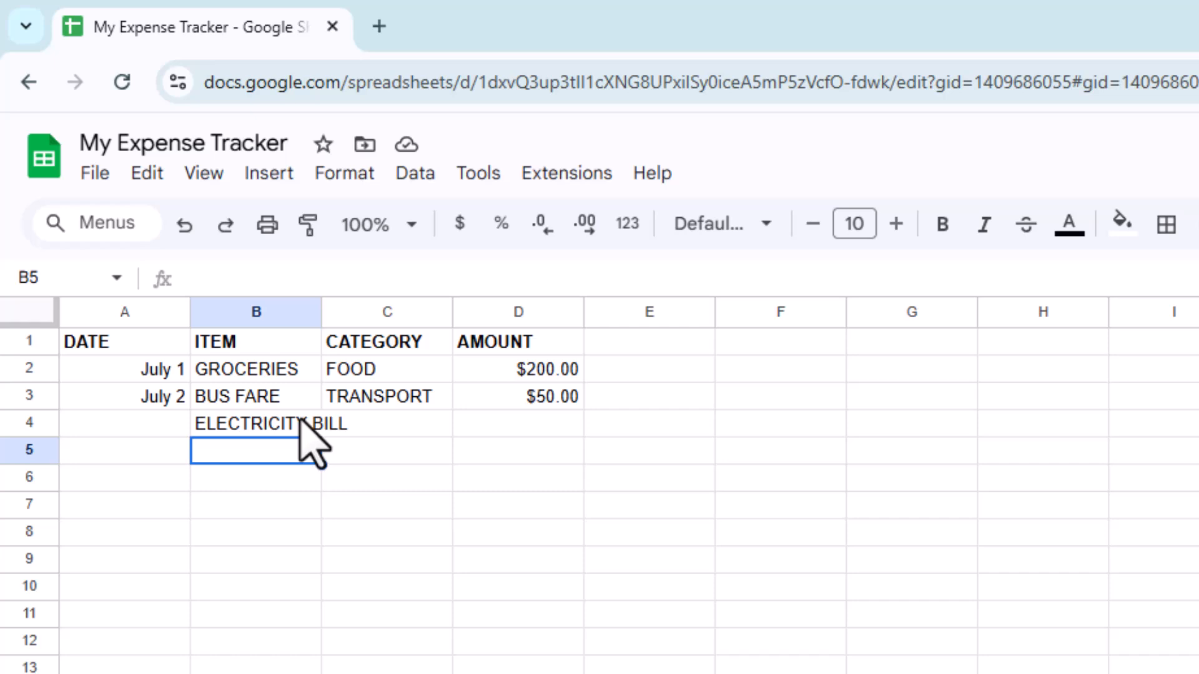
click(301, 424)
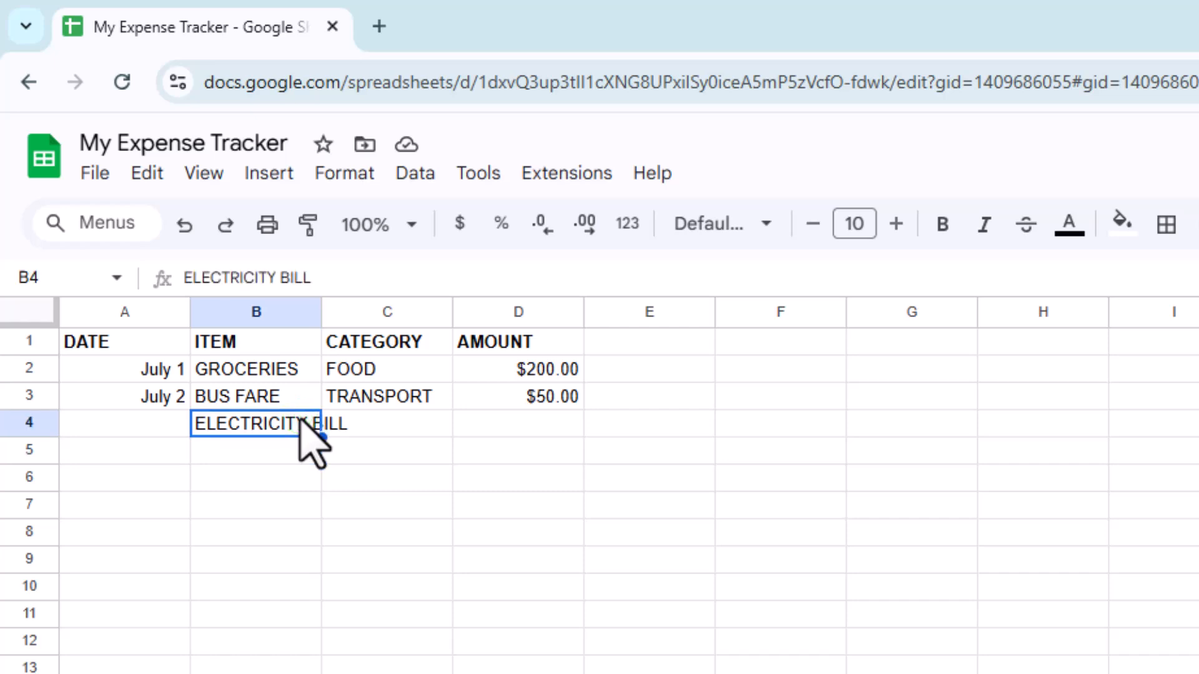
click(268, 420)
key(Tab)
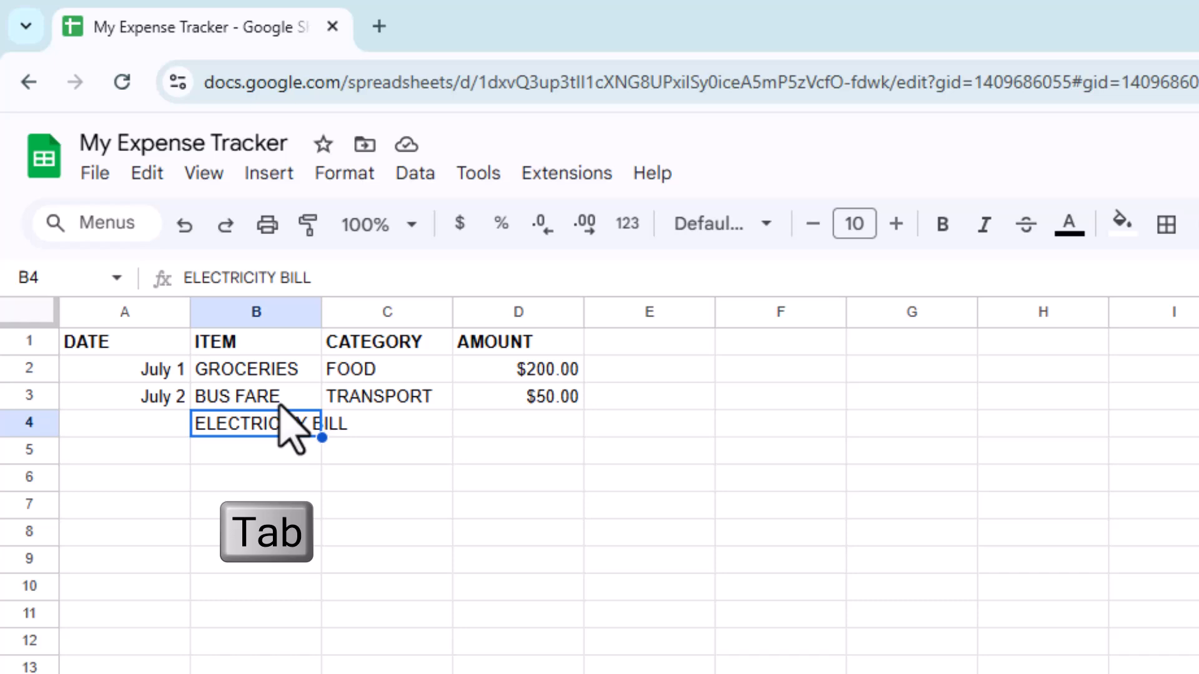
key(Tab)
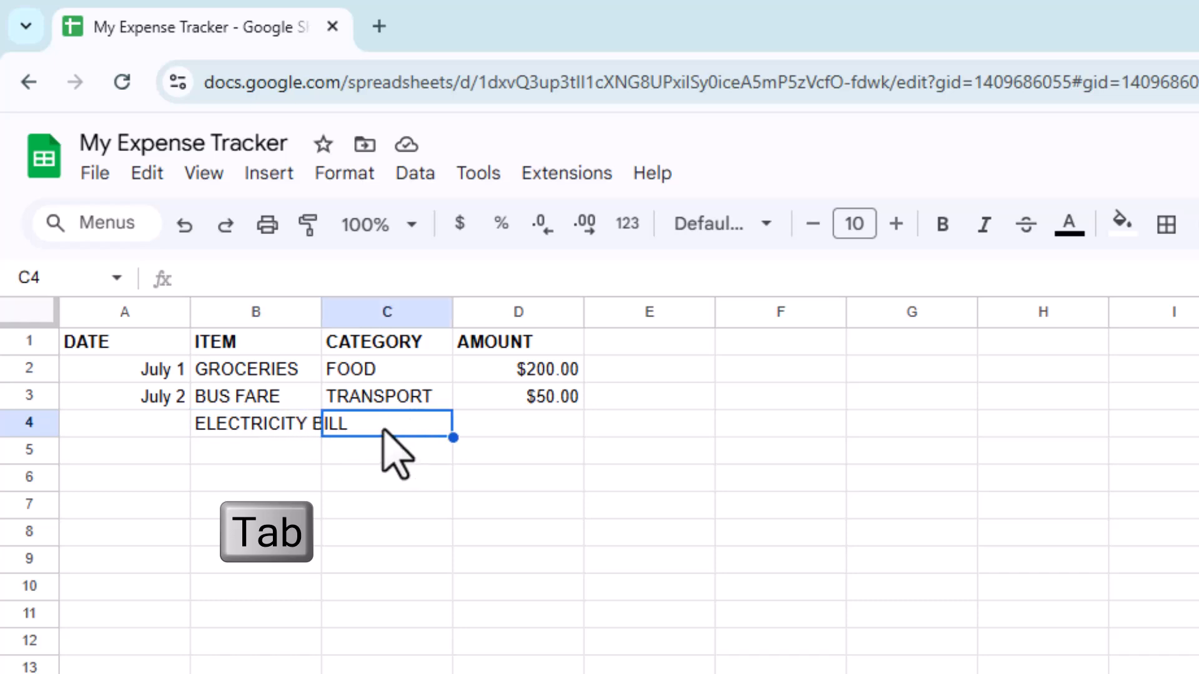
click(246, 427)
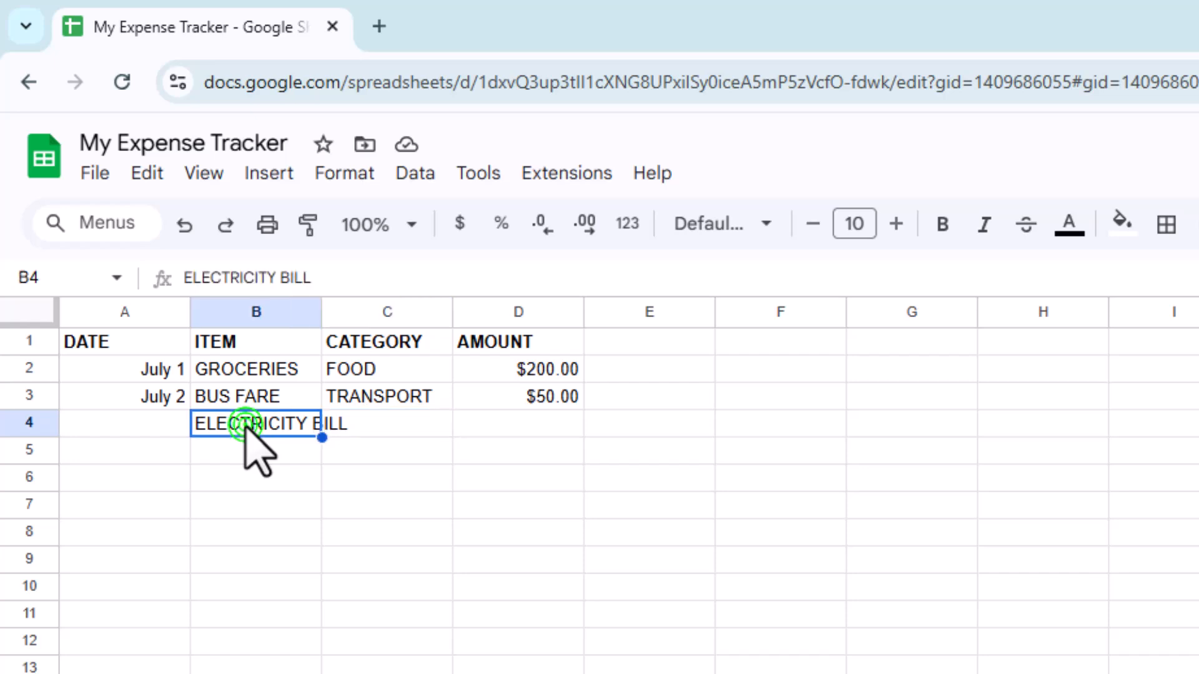
key(Return)
key(Return)
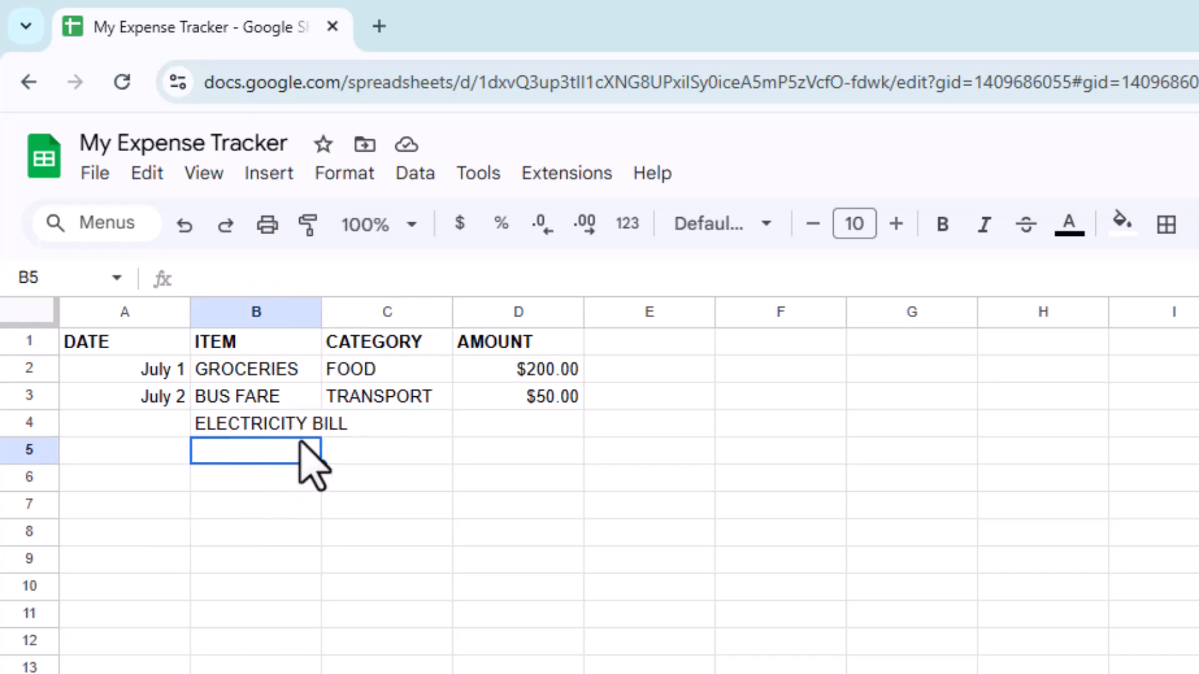
click(289, 423)
key(Tab)
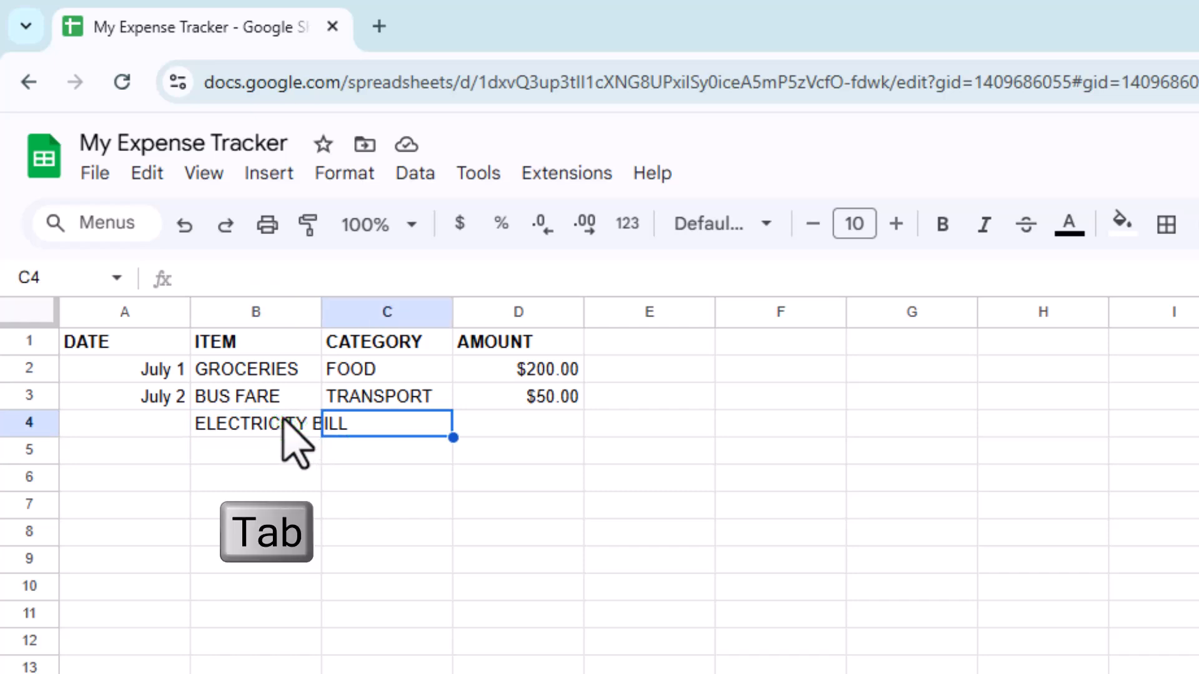
click(384, 476)
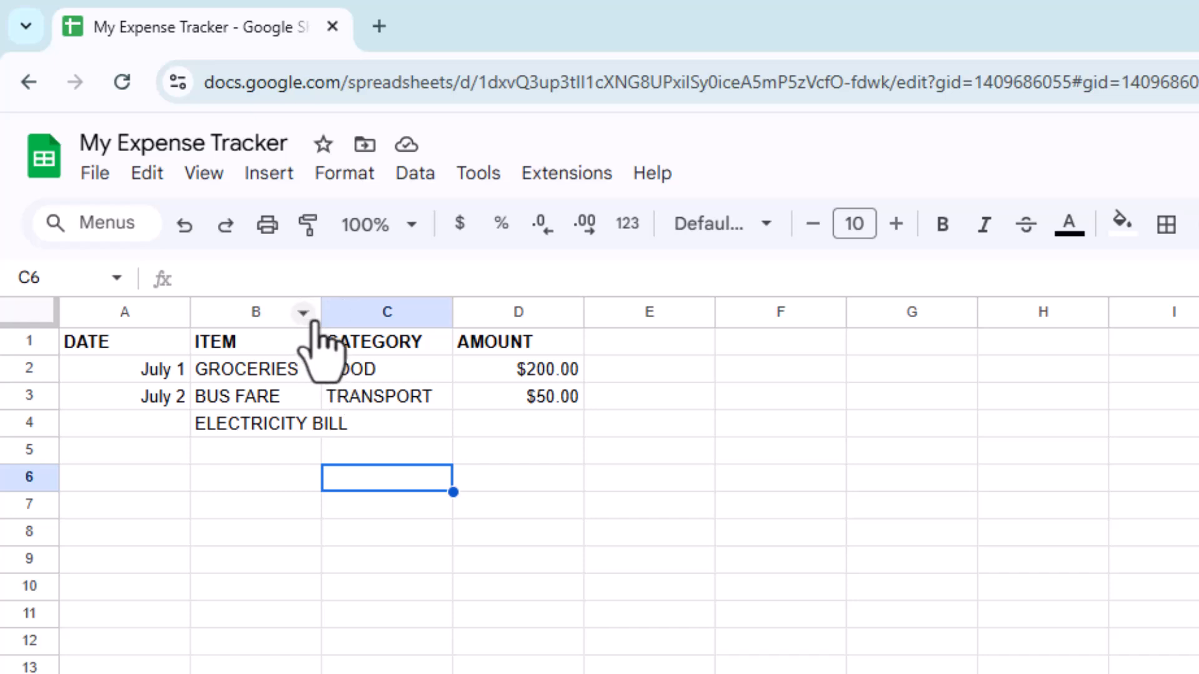
- Widen the ITEM column beyond the ELECTRICITY BILL text, and narrow it again
drag(320, 309, 375, 317)
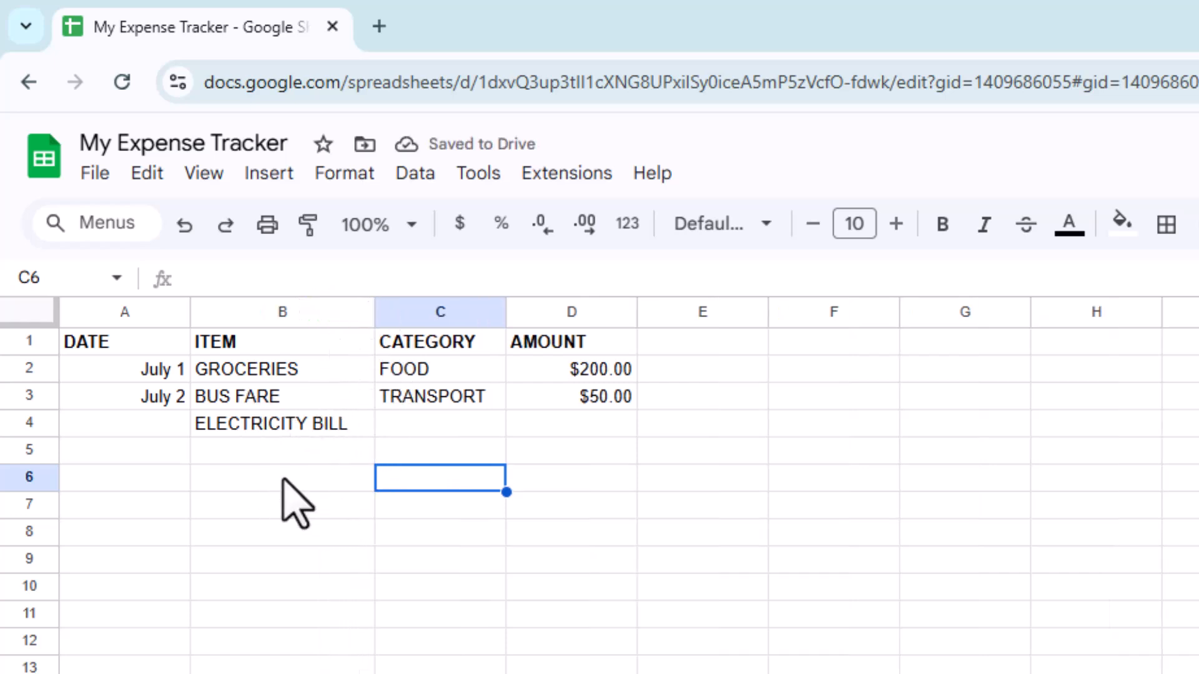
click(345, 475)
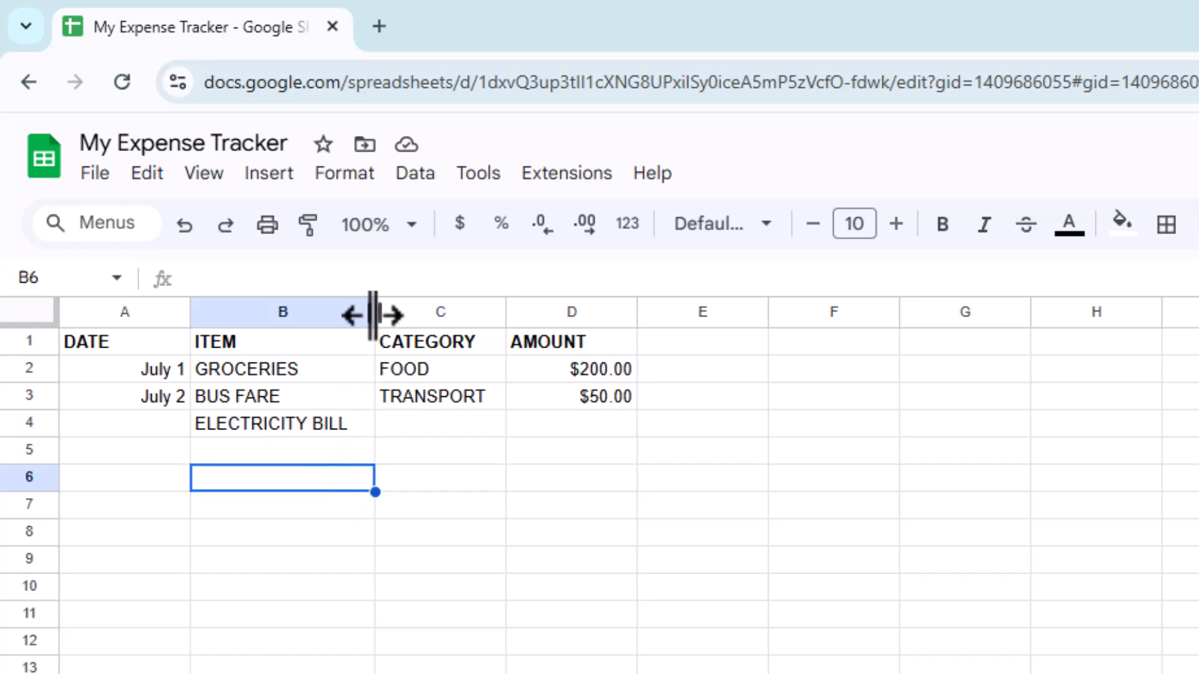
drag(373, 315, 325, 318)
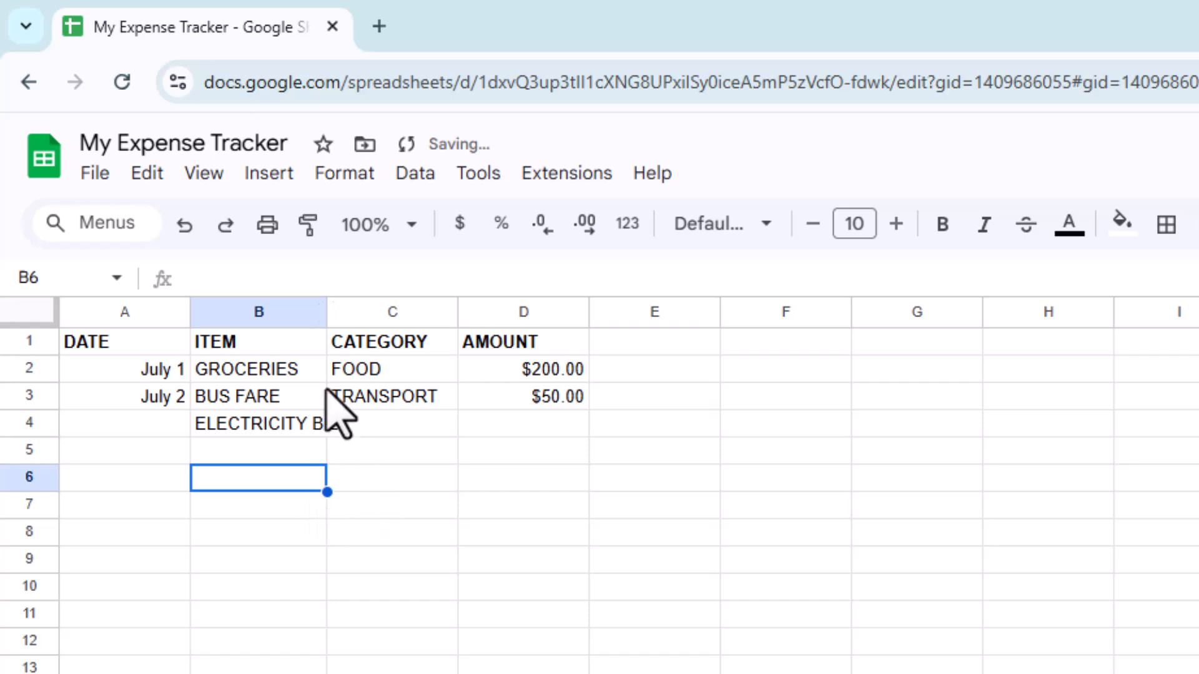
- Auto-fit the width of the ITEM column to its longest entry
double_click(326, 314)
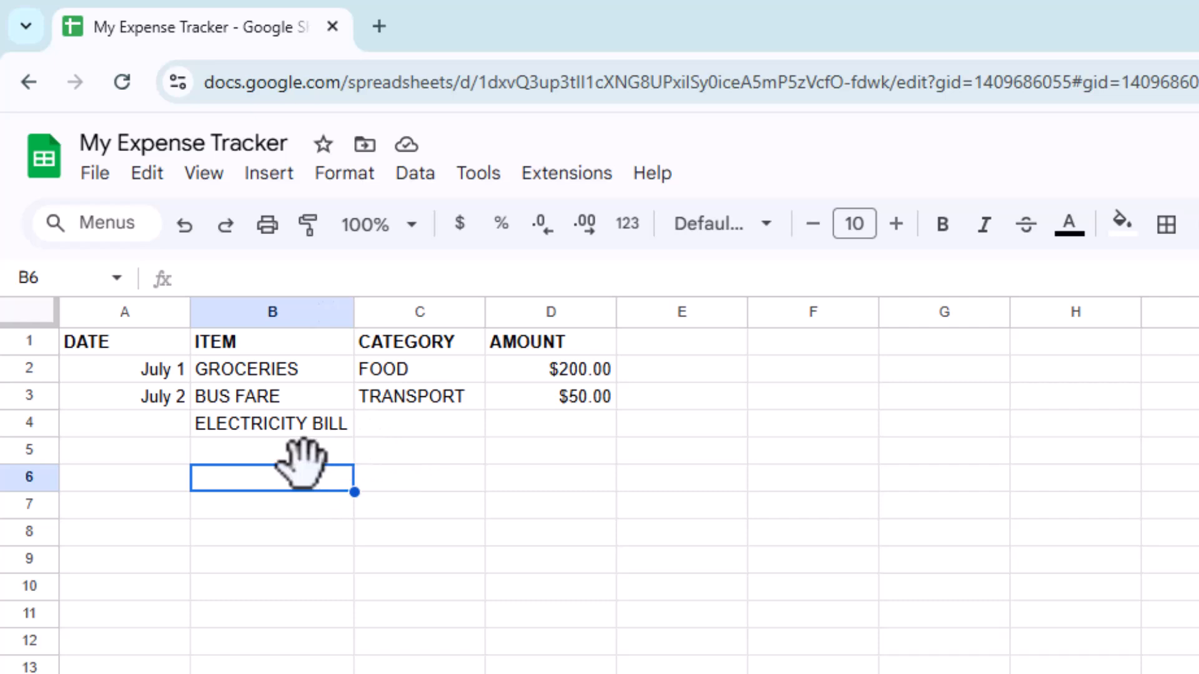
click(266, 420)
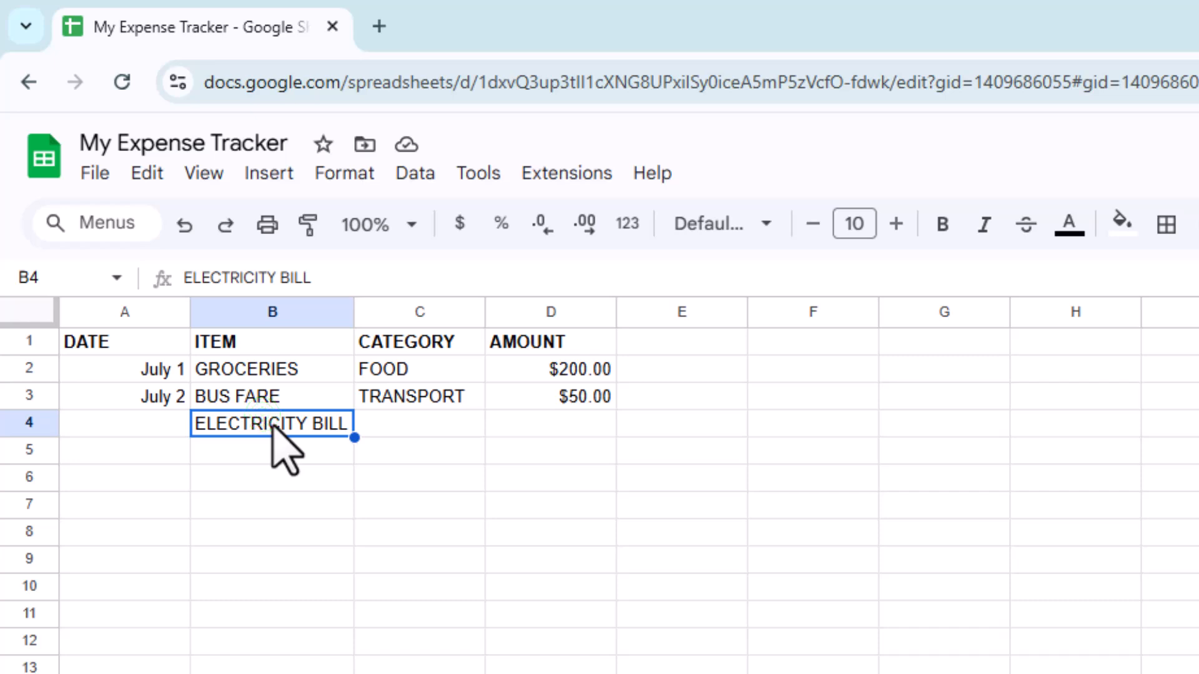
- Replace the GROCERIES item in cell B2 with SUPERMARKET
click(275, 369)
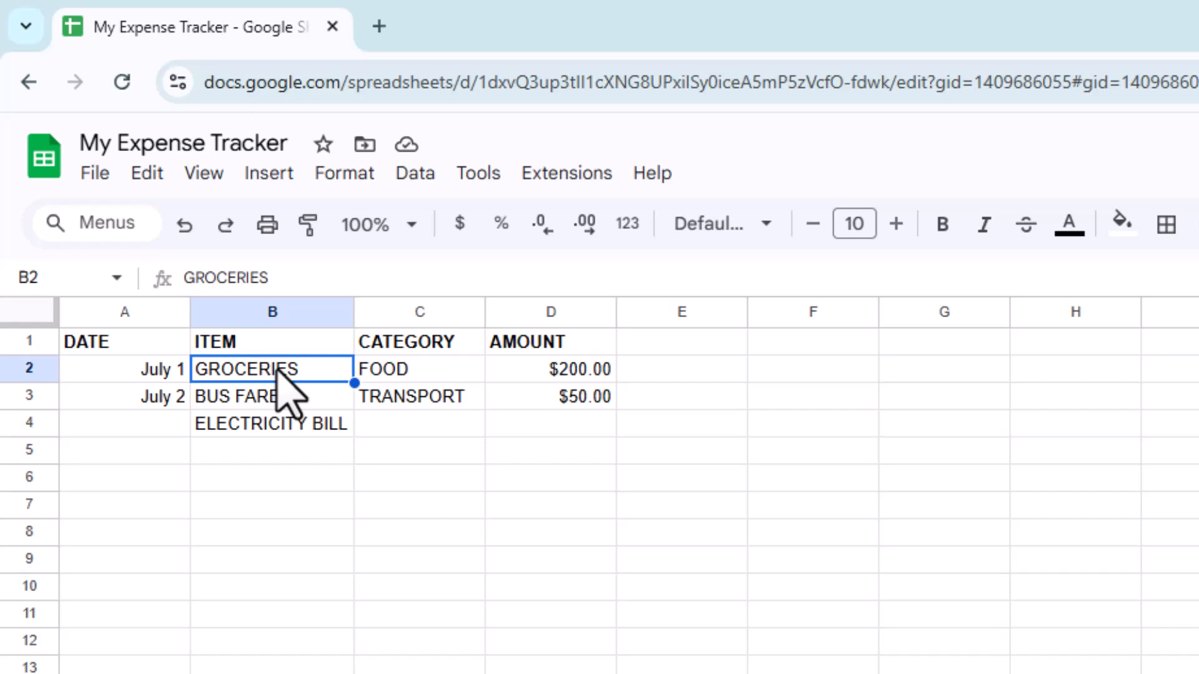
double_click(276, 368)
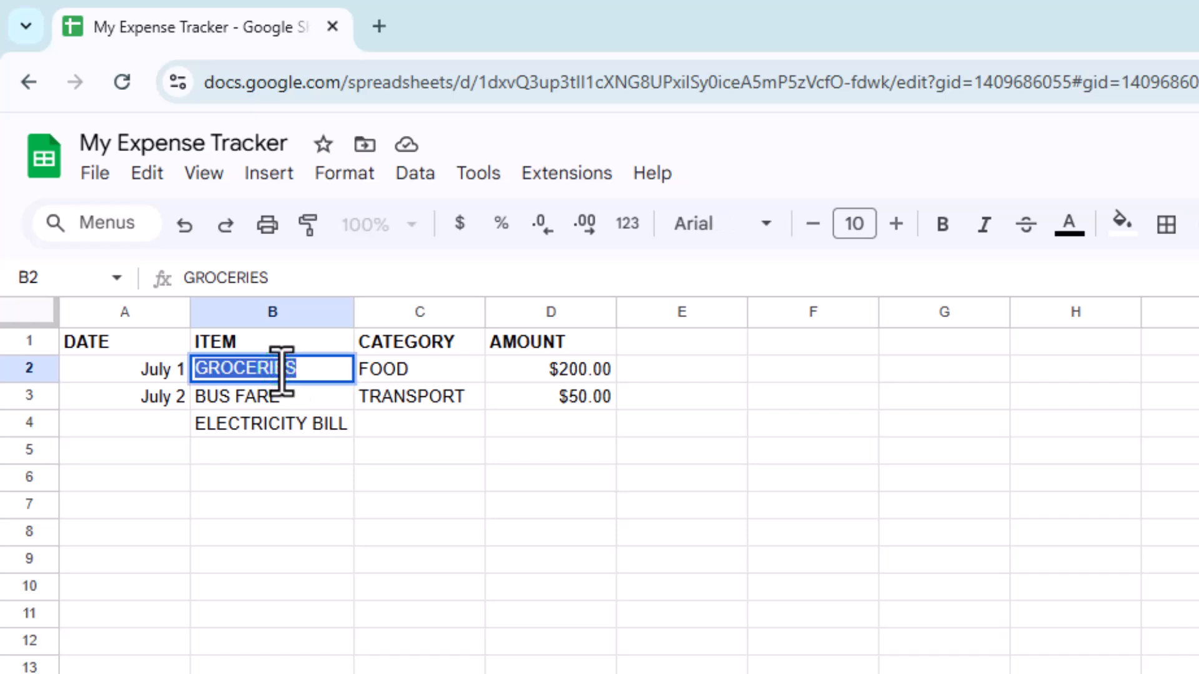
text(SUPERMARKET)
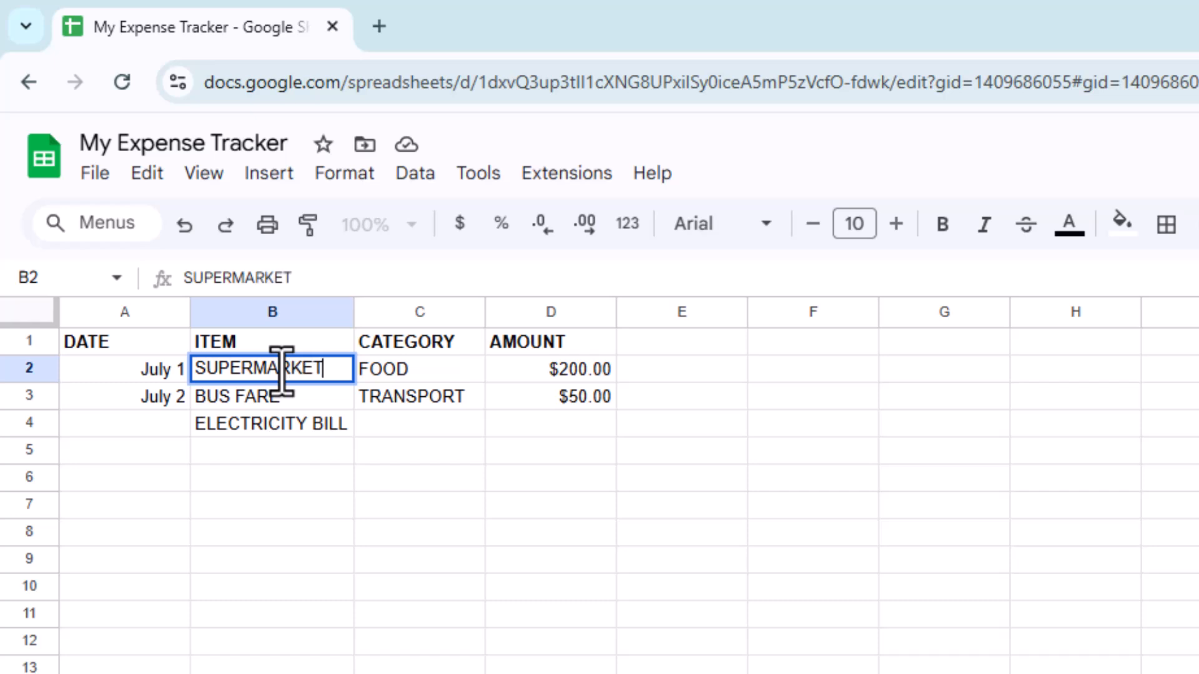
key(Return)
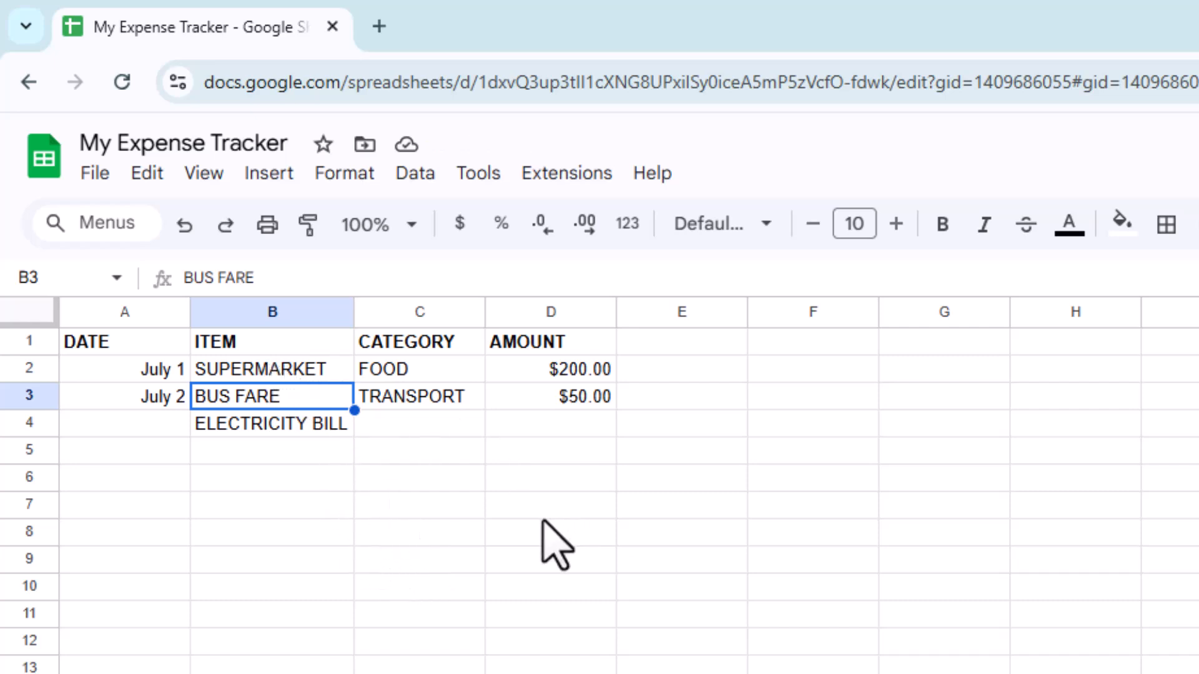
- Undo the item text change in cell B2 and redo it
click(182, 222)
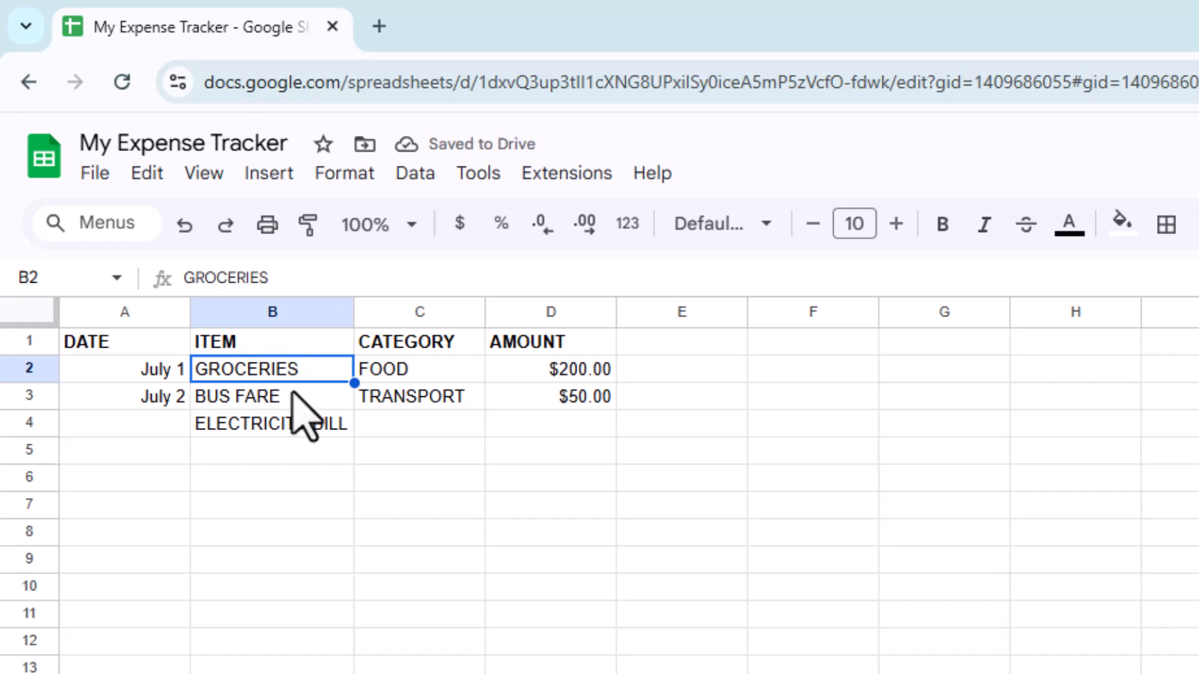
click(226, 225)
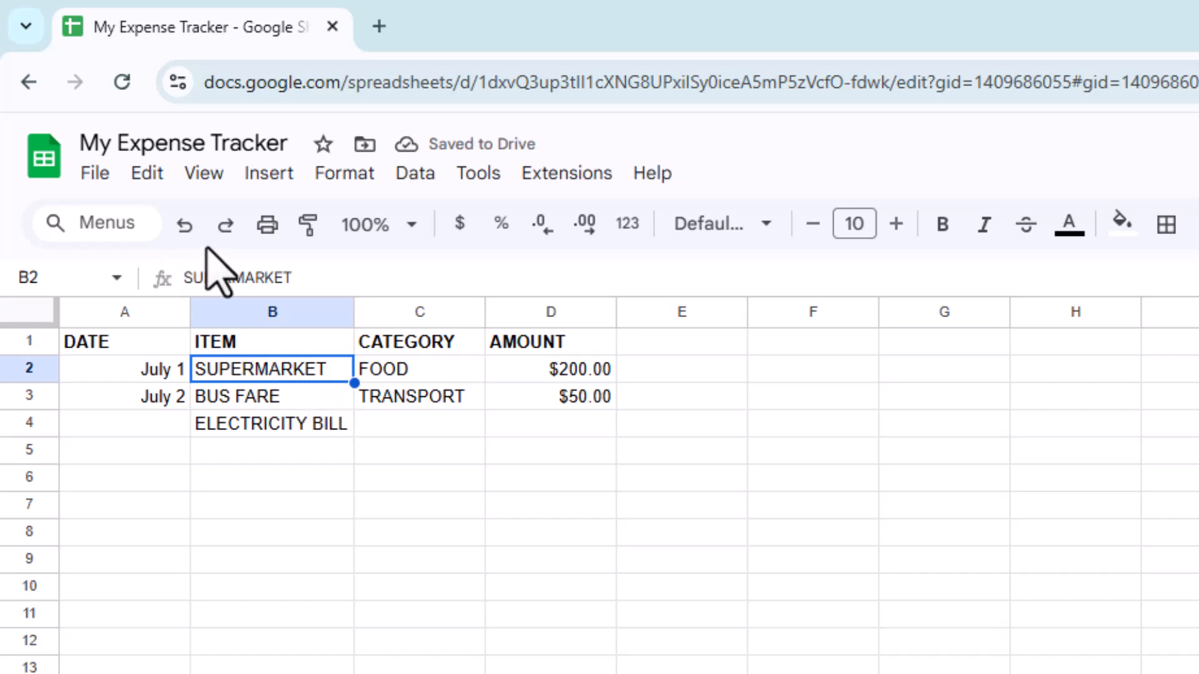
- Undo the last five edits, back through the column resizing and the ELECTRICITY BILL entry
click(184, 224)
click(184, 224)
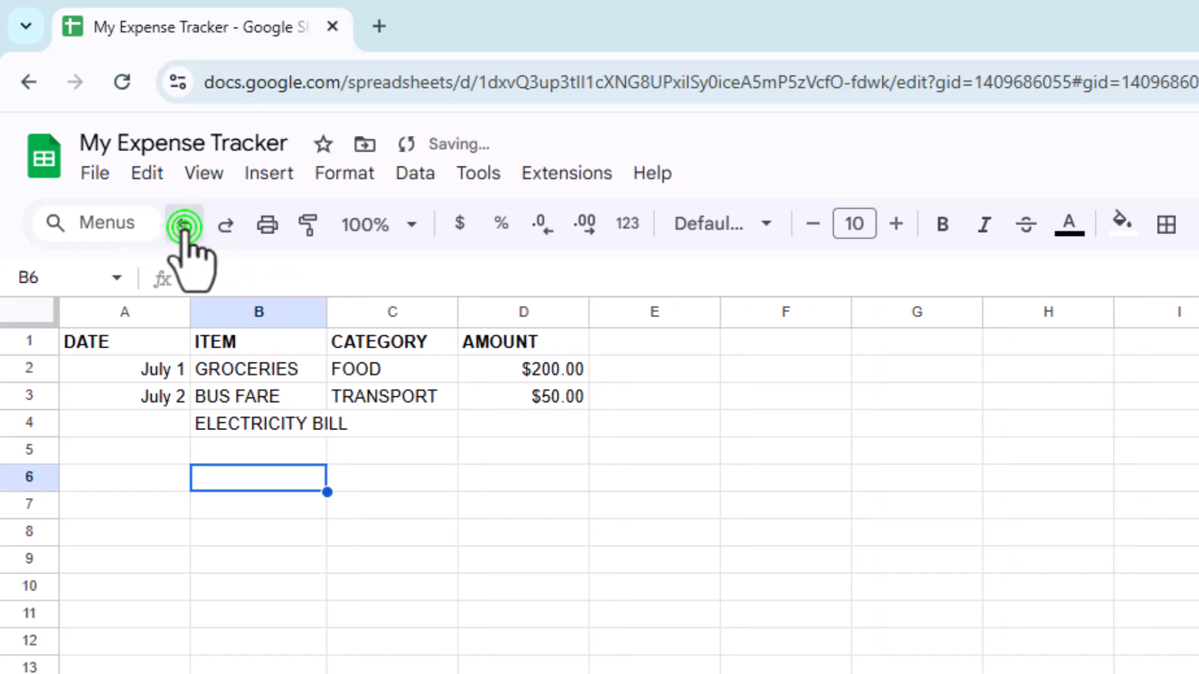
click(185, 225)
click(184, 225)
click(184, 224)
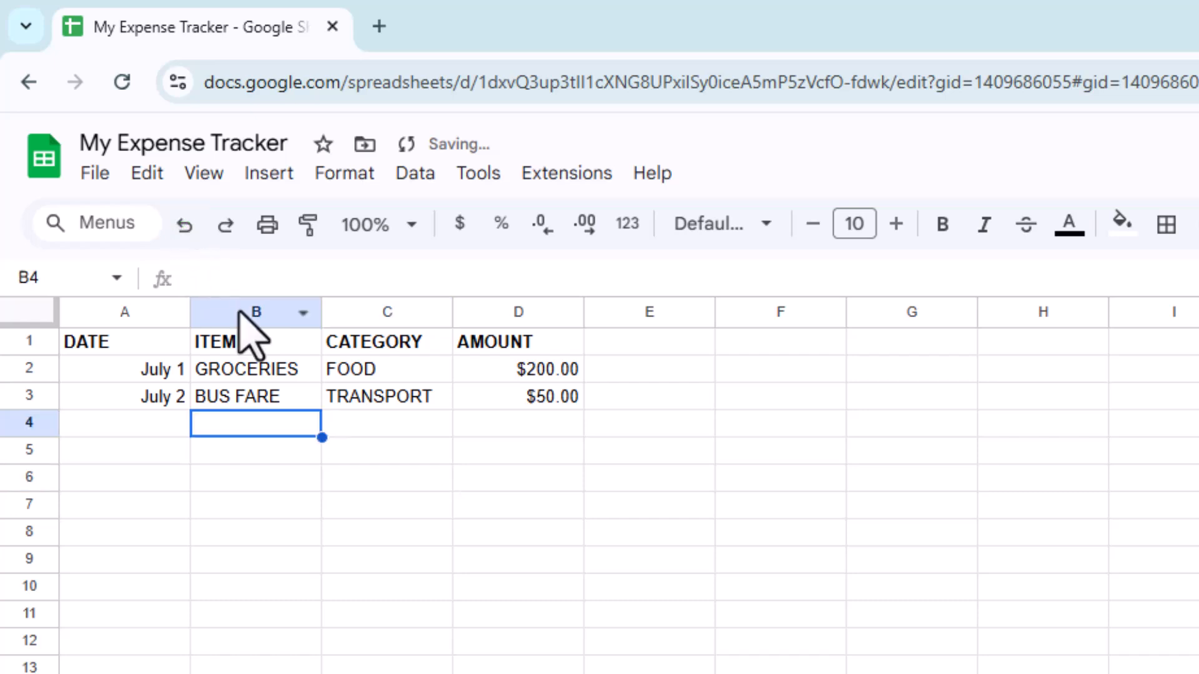
- Redo all five undone edits, up to the SUPERMARKET text in cell B2
click(220, 230)
click(220, 229)
click(219, 230)
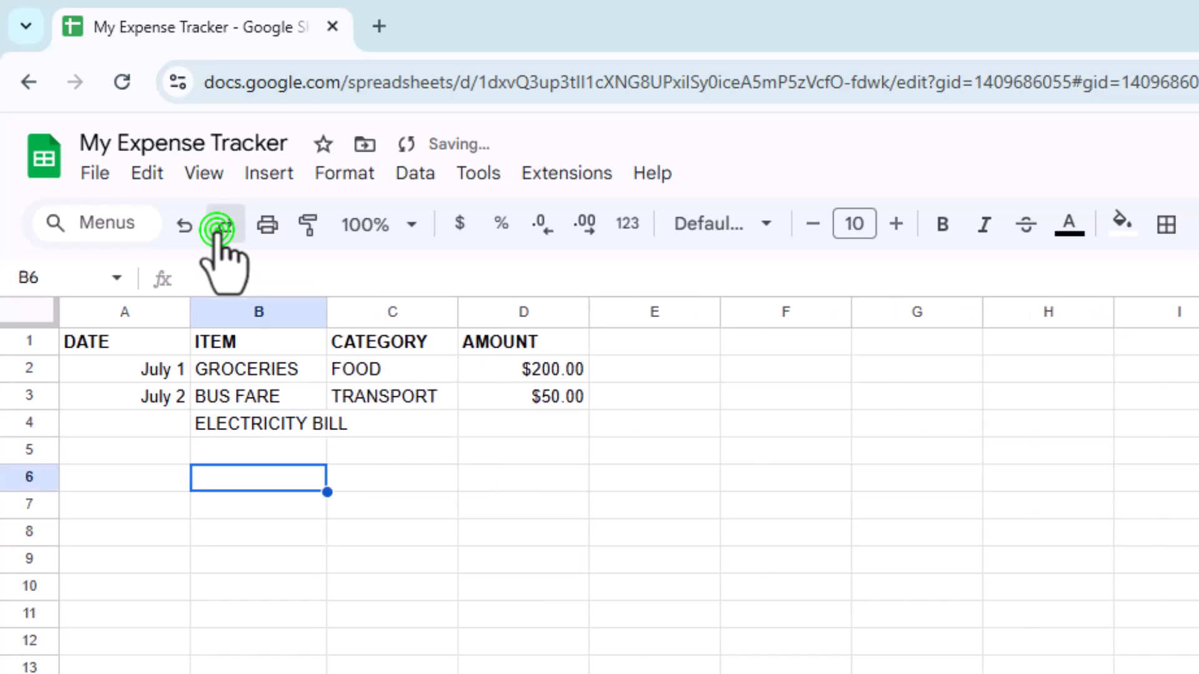
click(219, 230)
click(220, 229)
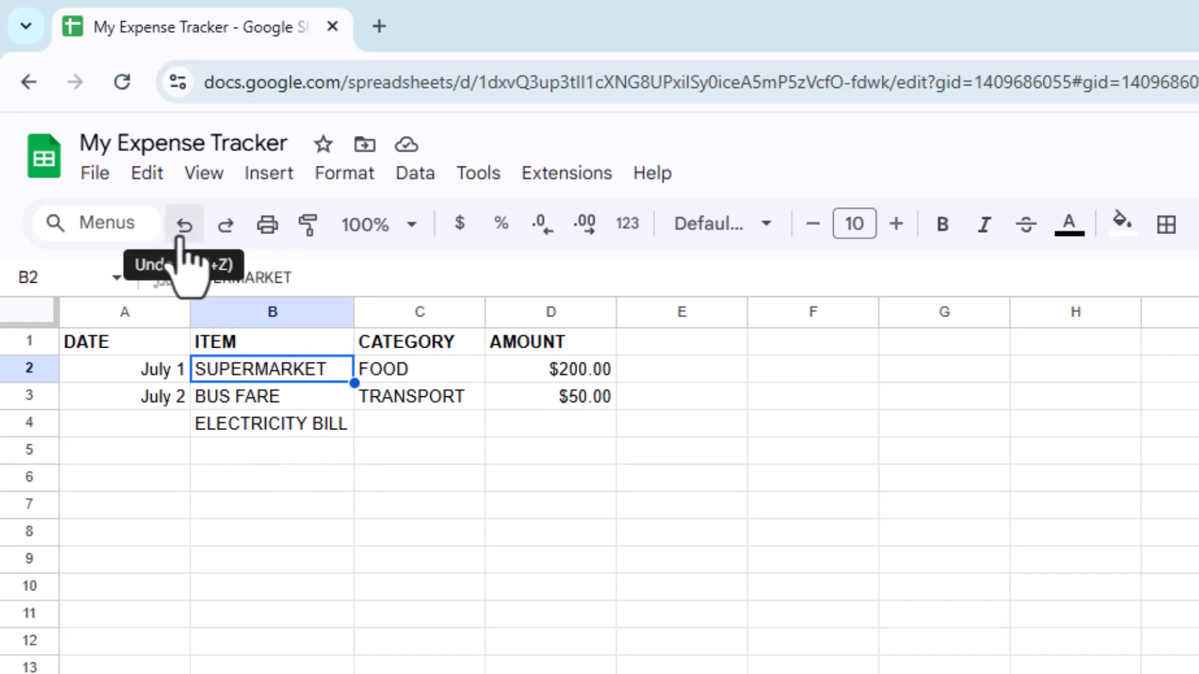
click(368, 569)
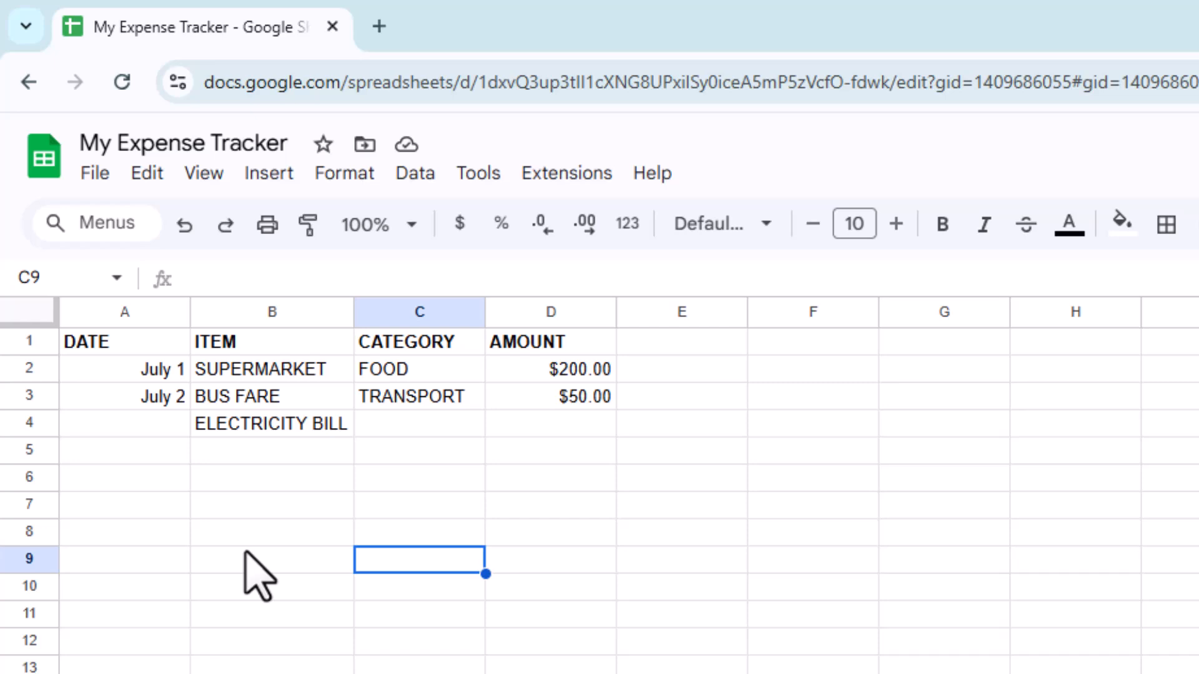
- Copy the BUS FARE item from cell B3 into cell B6
click(246, 428)
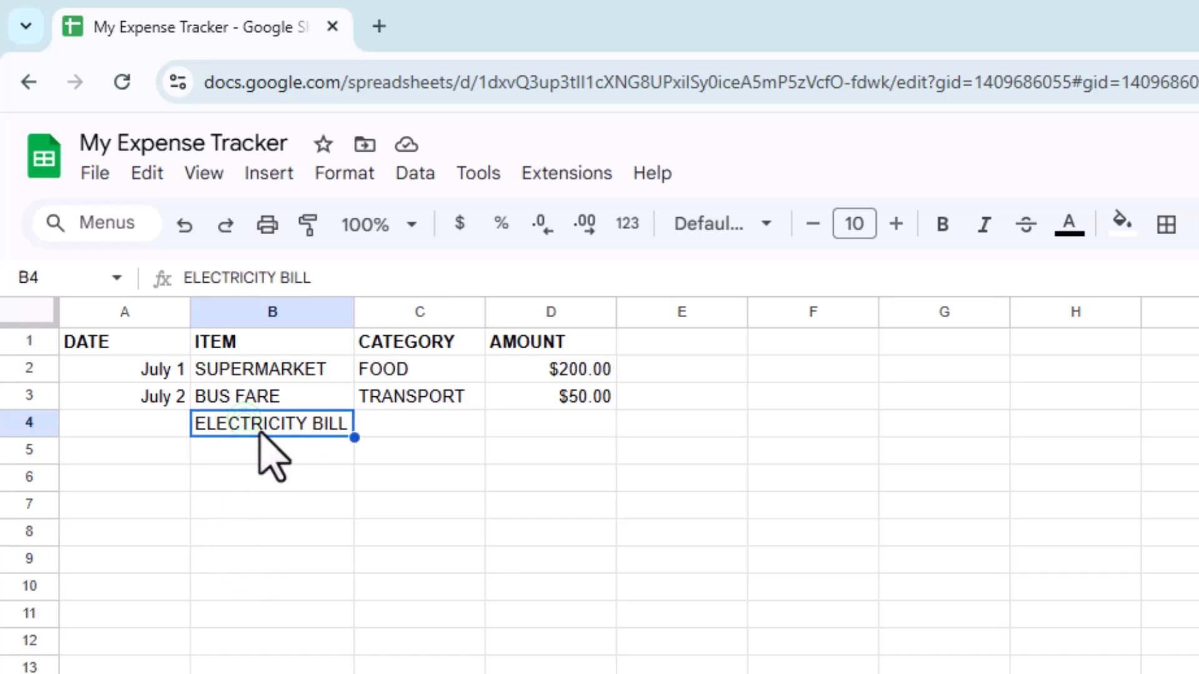
click(247, 400)
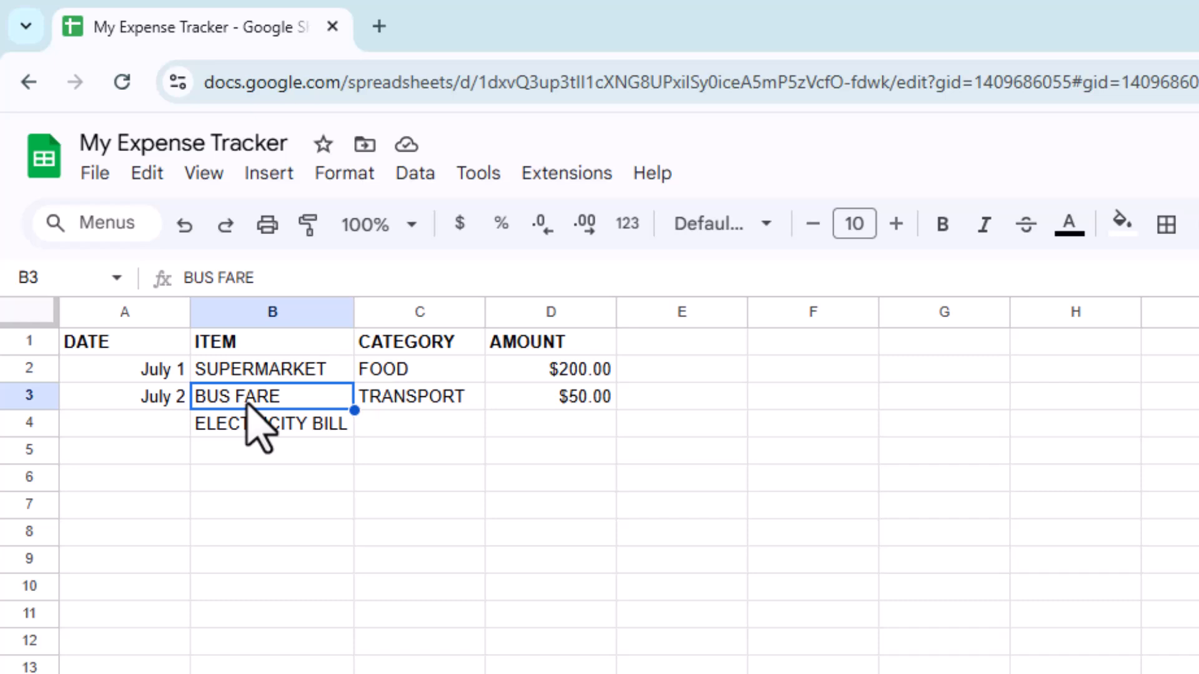
key(ctrl+c)
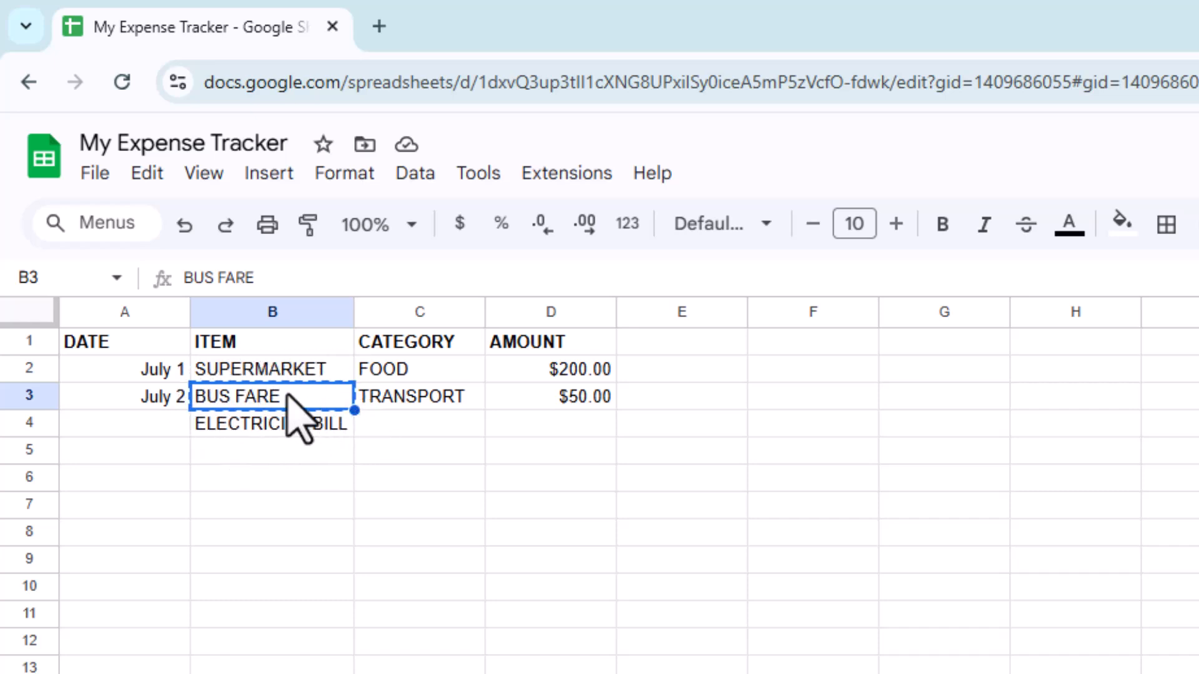
click(276, 475)
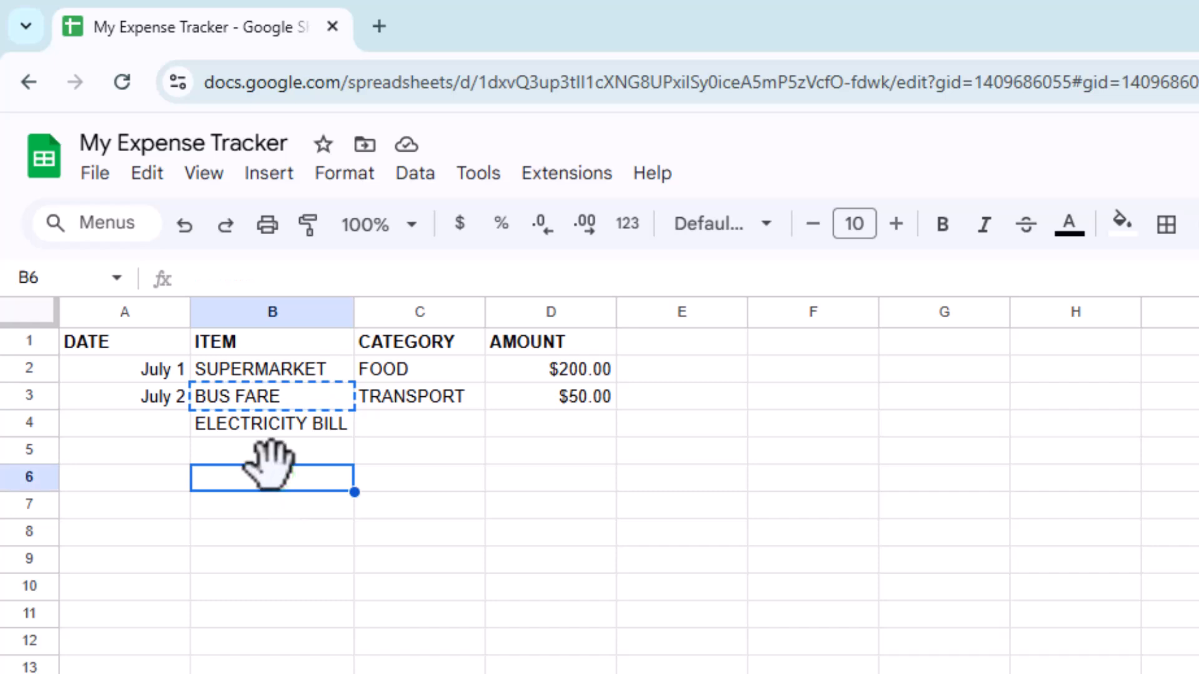
key(ctrl+v)
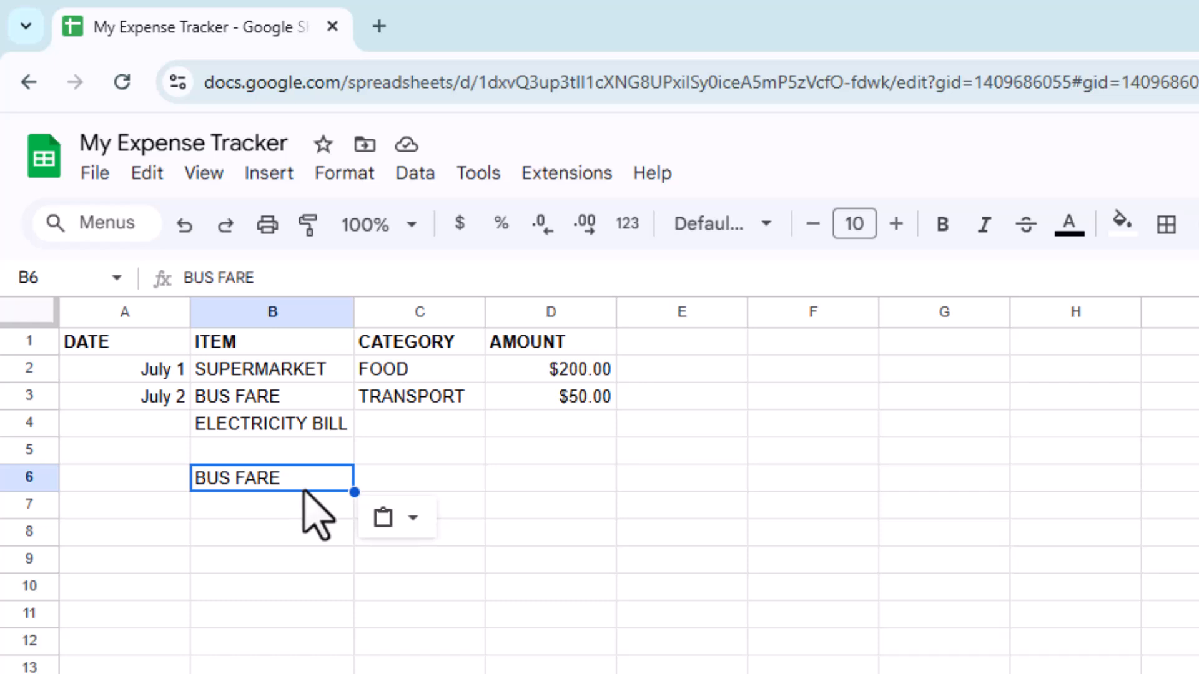
- Copy the TRANSPORT category from cell C3 into cell C6
click(421, 394)
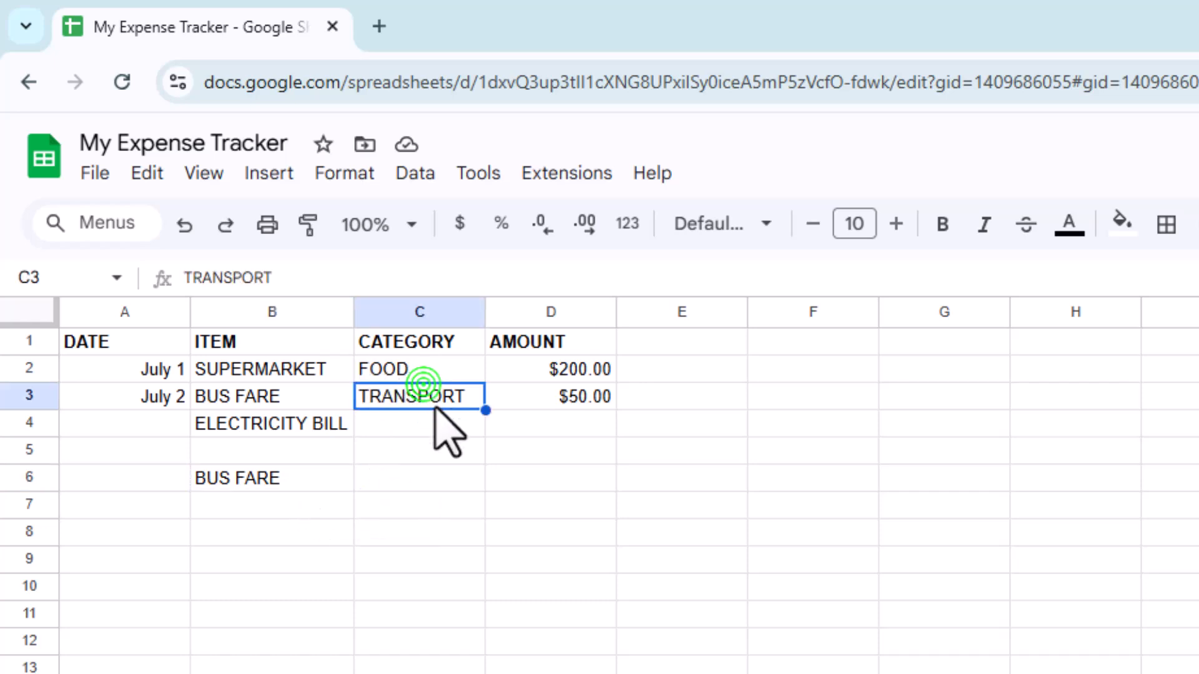
key(ctrl+c)
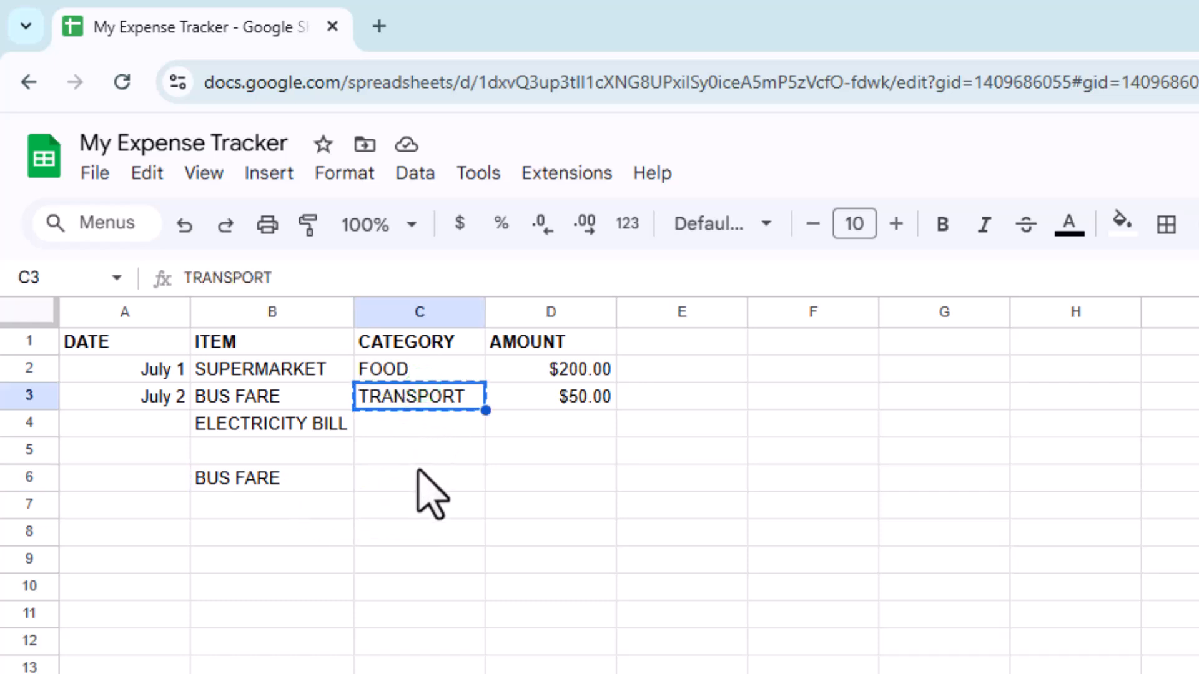
click(419, 473)
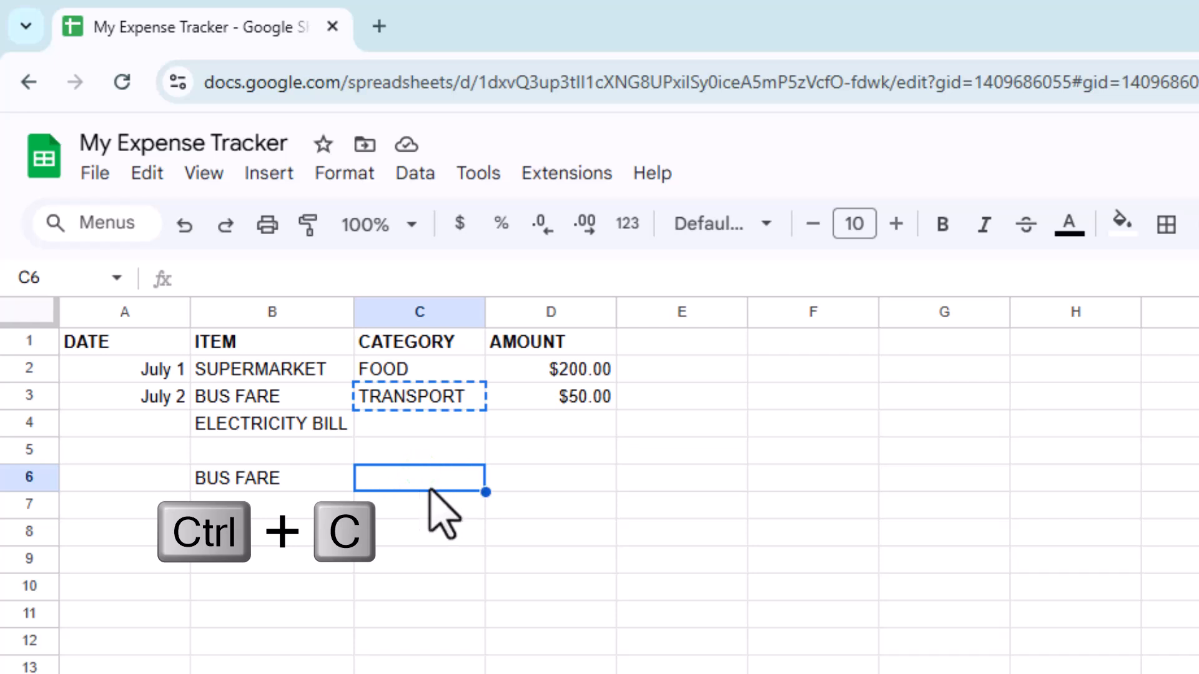
key(ctrl+v)
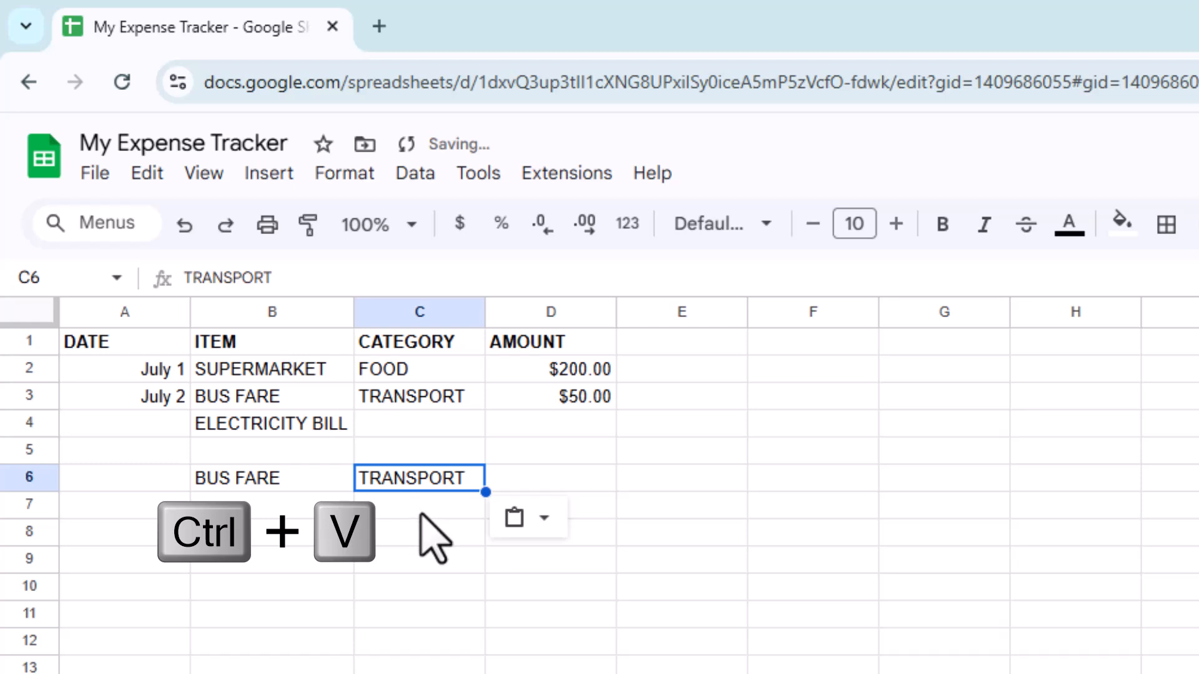
click(419, 505)
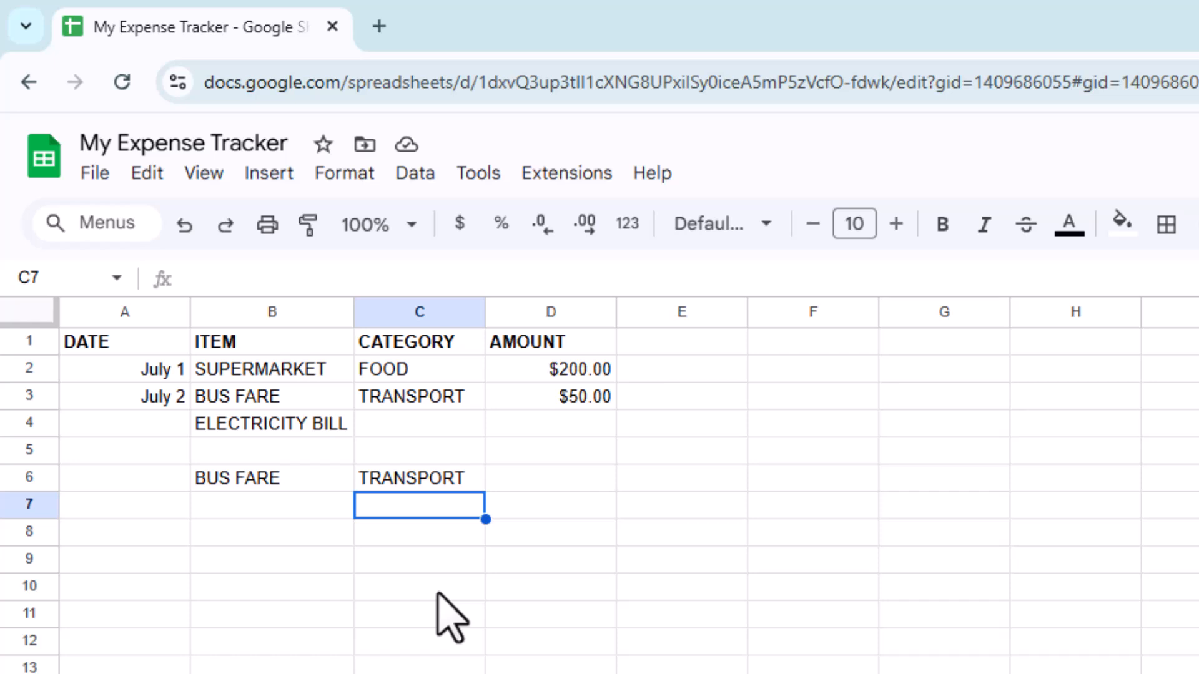
- Move the TRANSPORT text from cell C6 to D10 and the BUS FARE text from cell B6 to C10
click(394, 473)
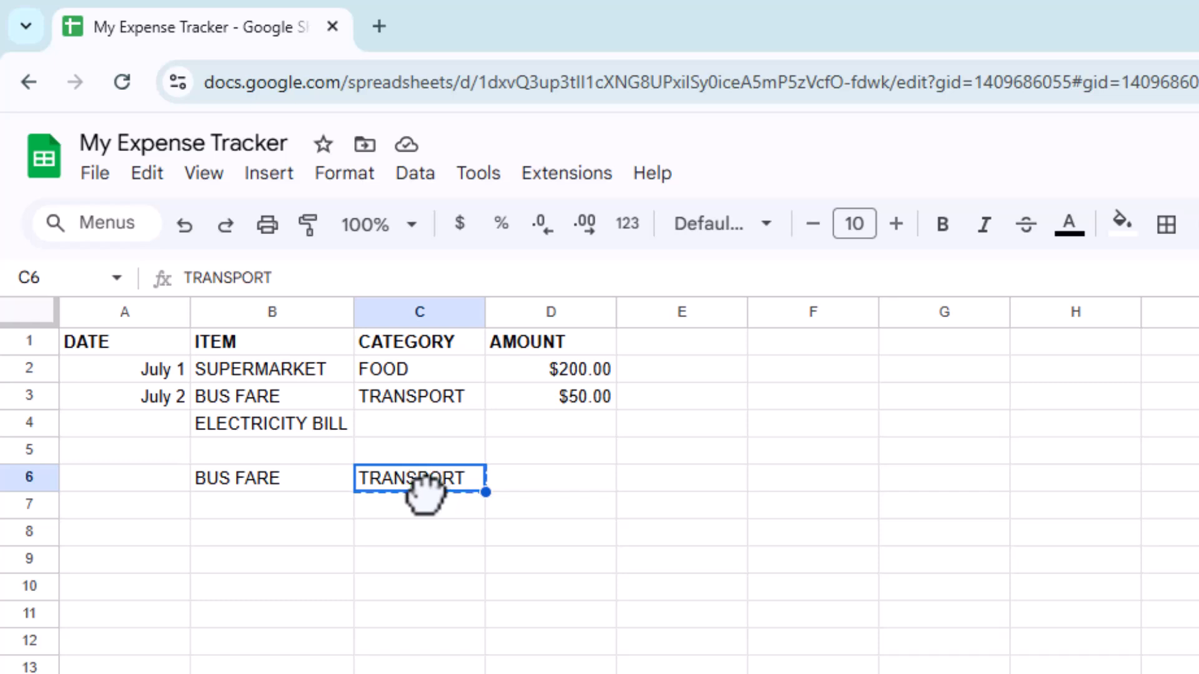
drag(423, 490, 541, 603)
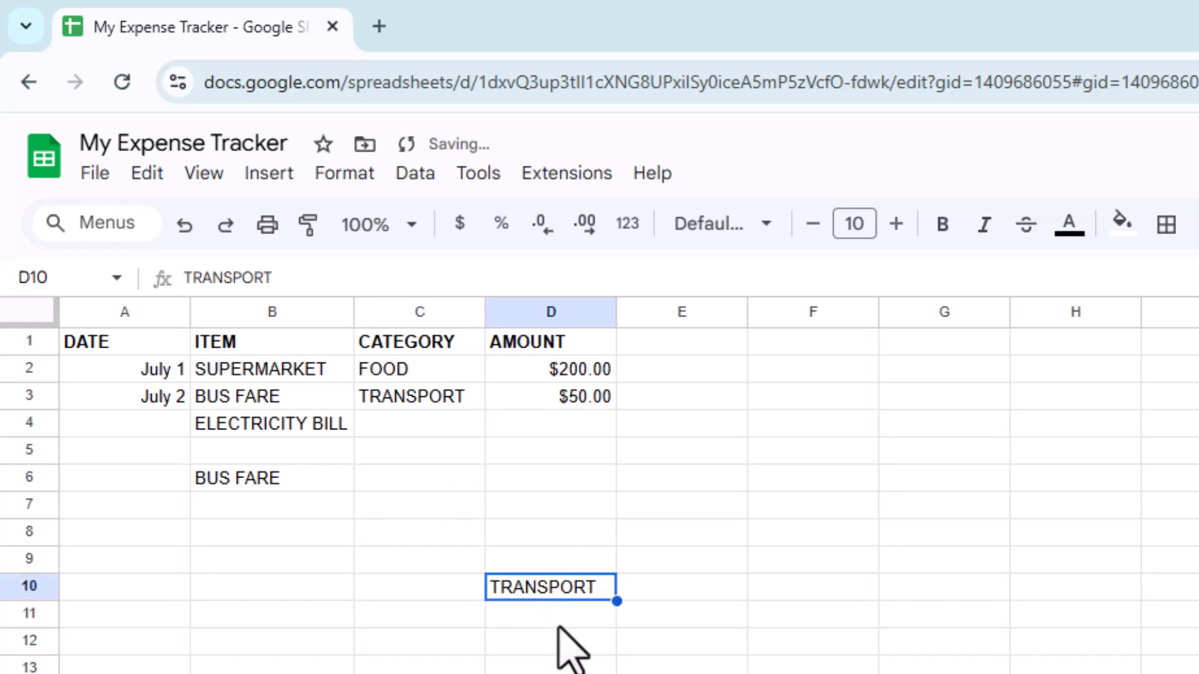
click(573, 646)
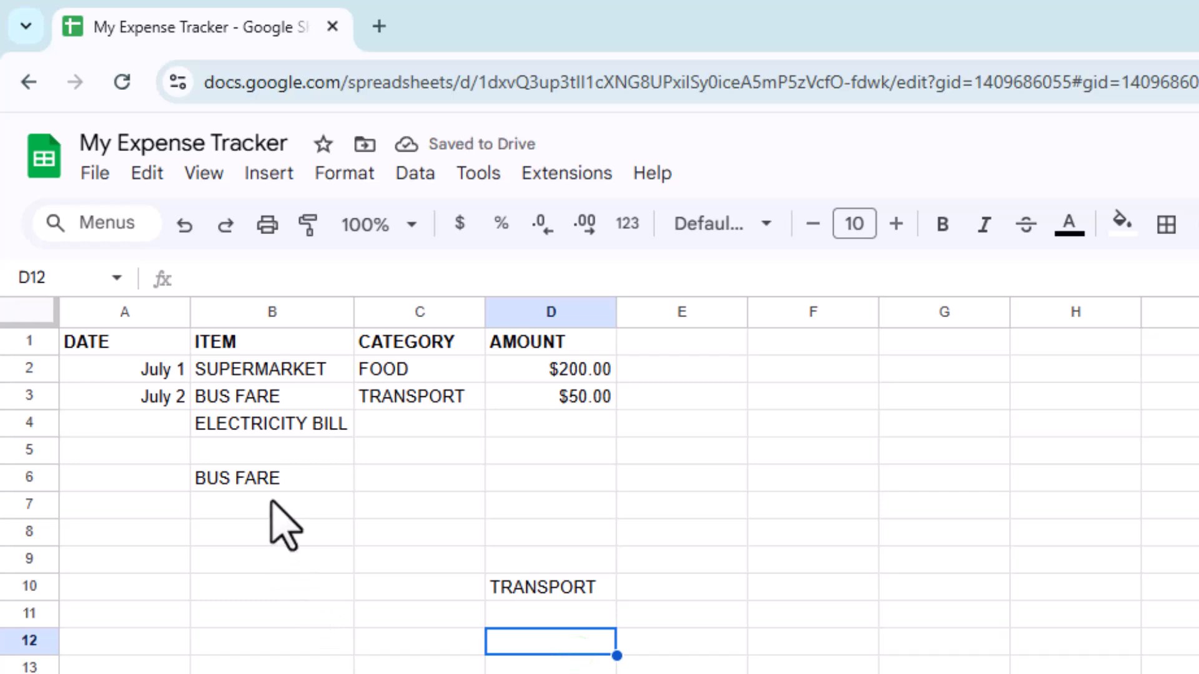
click(241, 479)
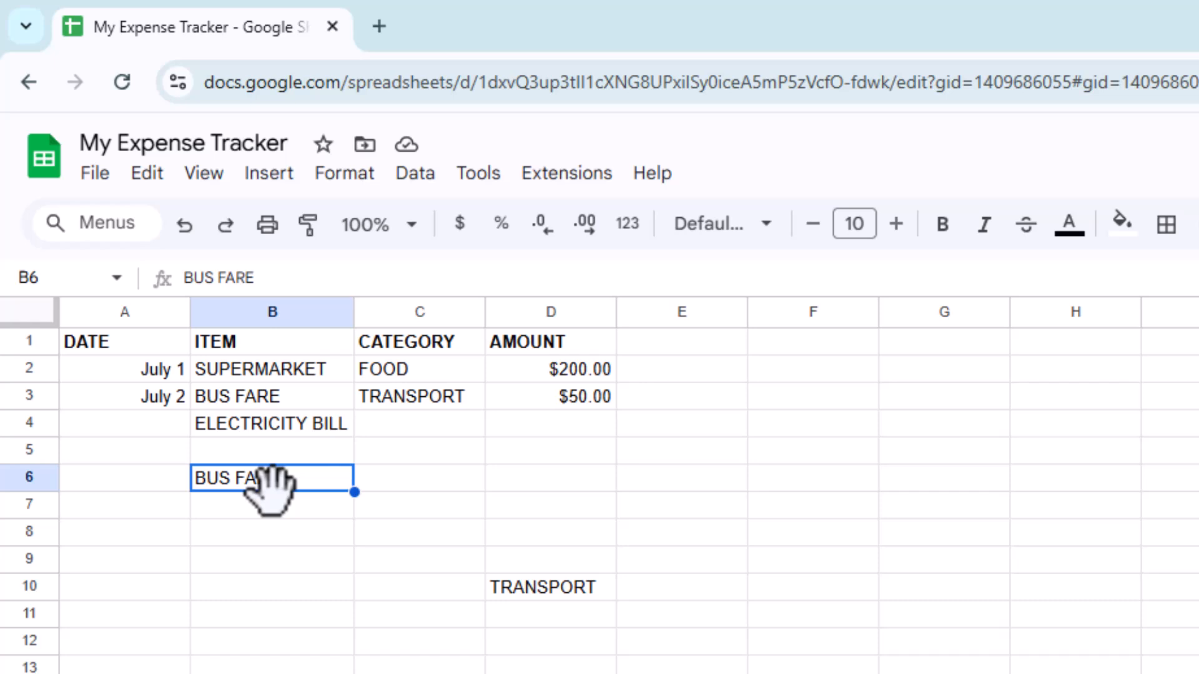
drag(271, 484, 401, 612)
click(430, 634)
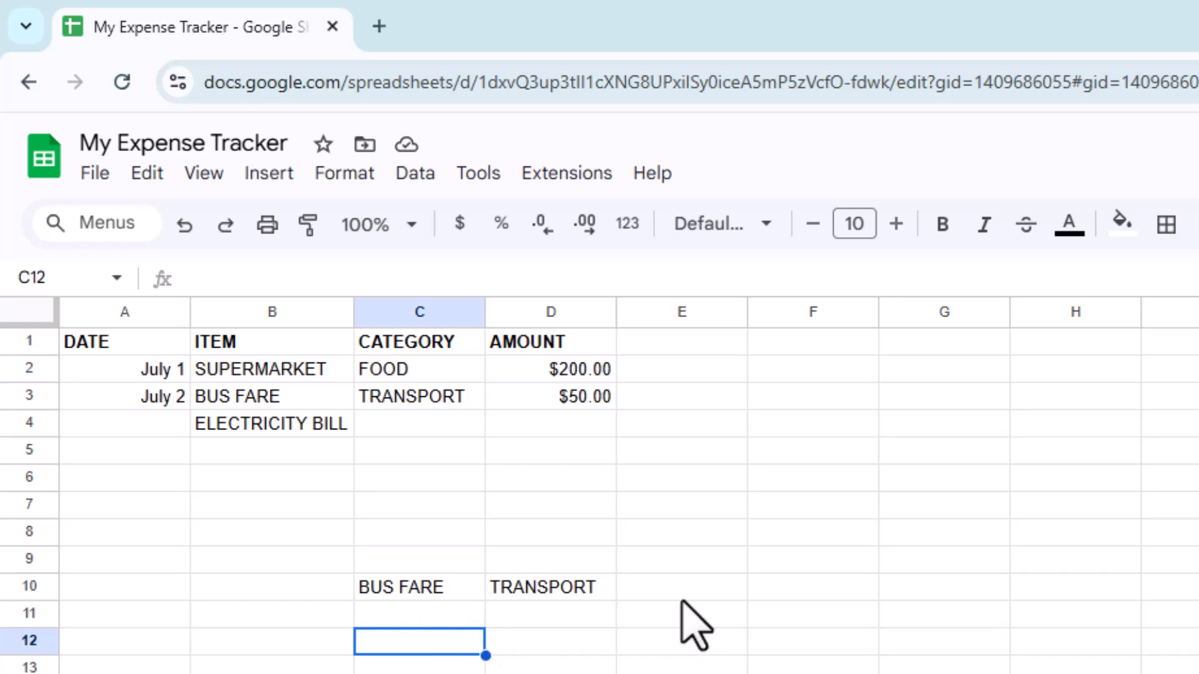
- Enter MONDAY in cell E10, beside the moved TRANSPORT text
click(697, 584)
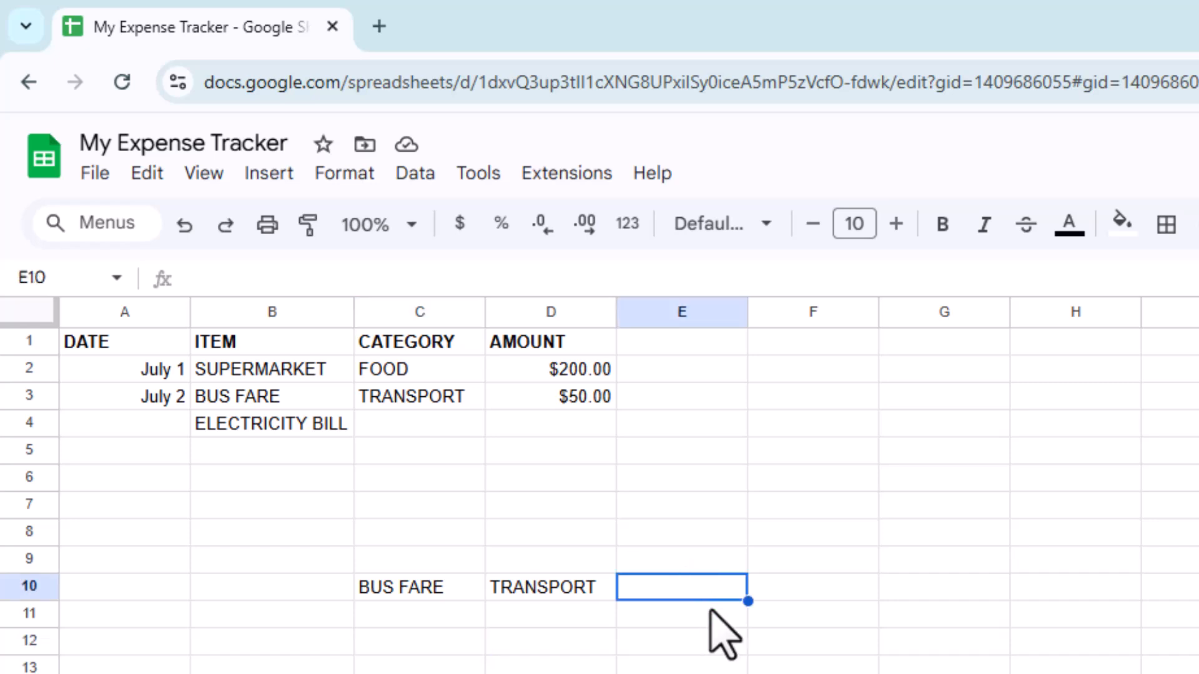
text(MONDAY)
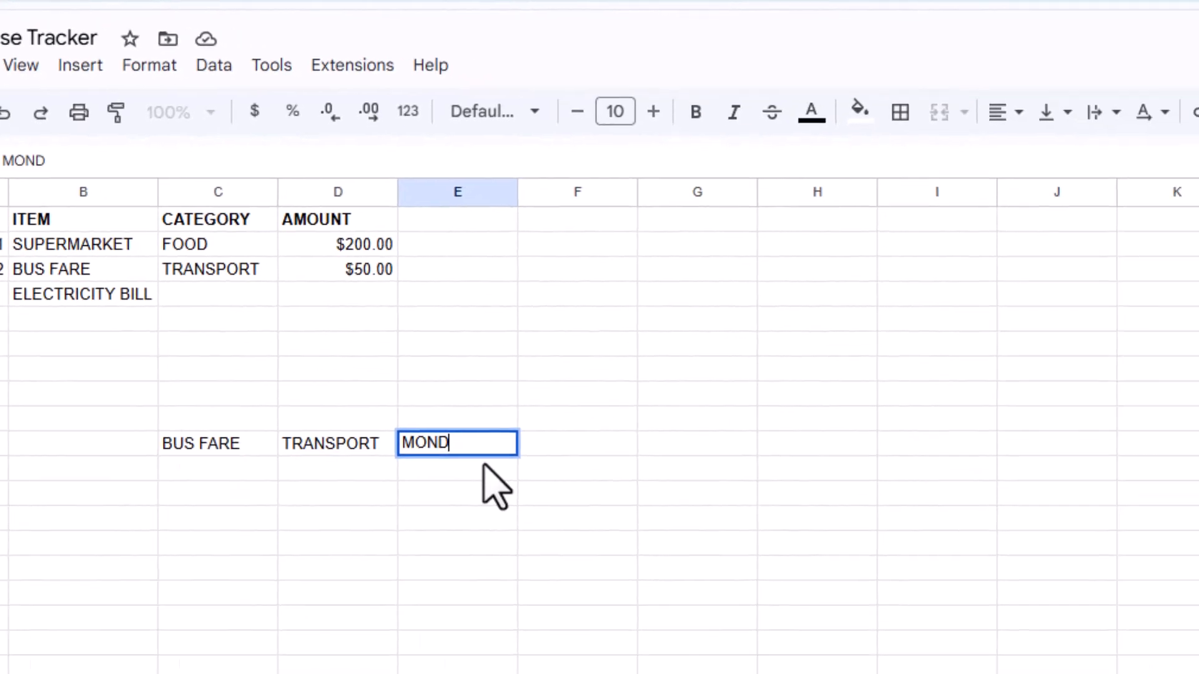
click(309, 354)
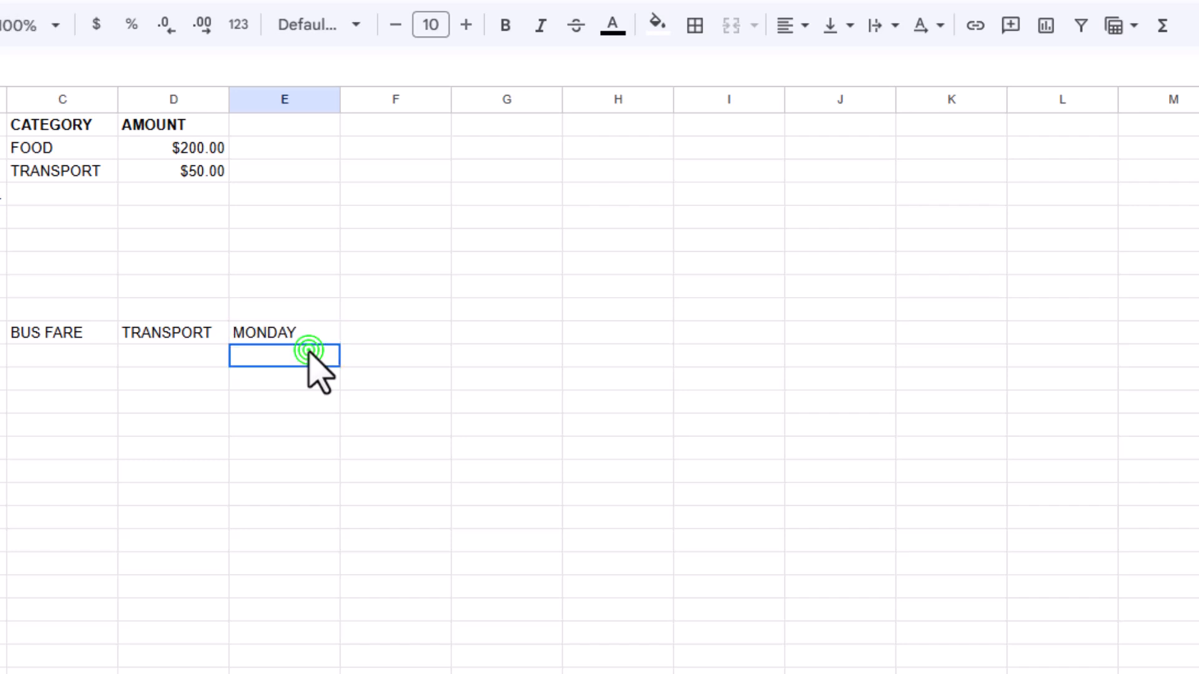
click(306, 379)
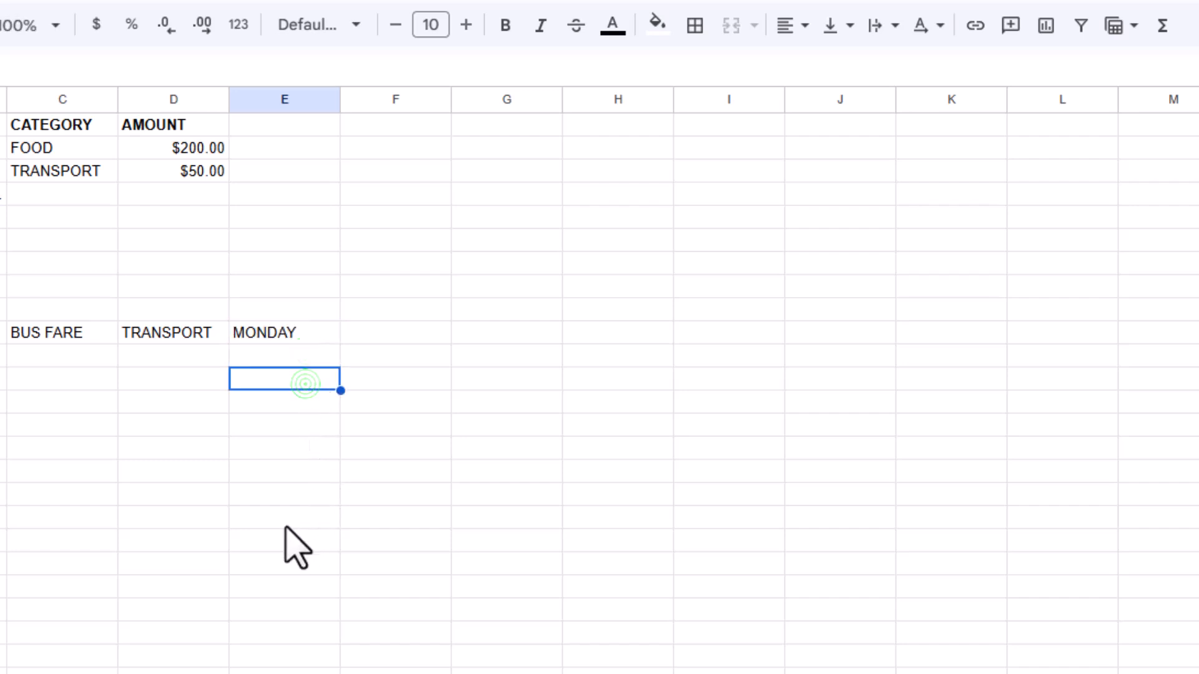
- Autofill the weekday series from MONDAY in cell E10 down to cell E21
click(285, 334)
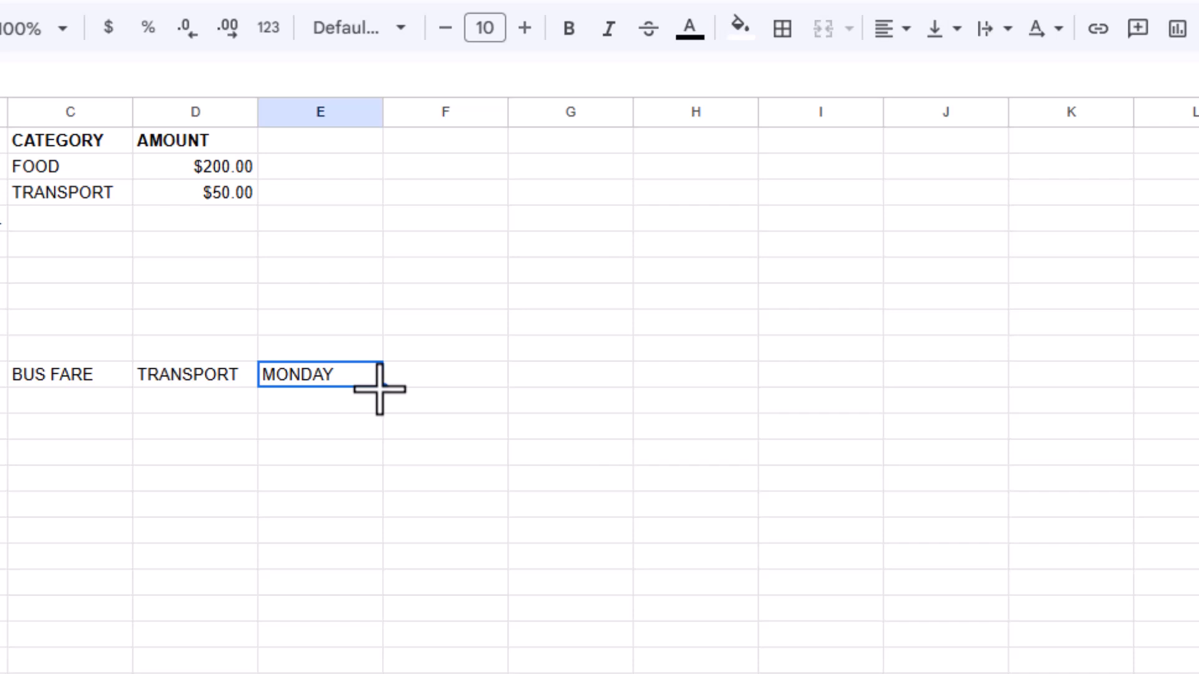
drag(380, 387, 382, 663)
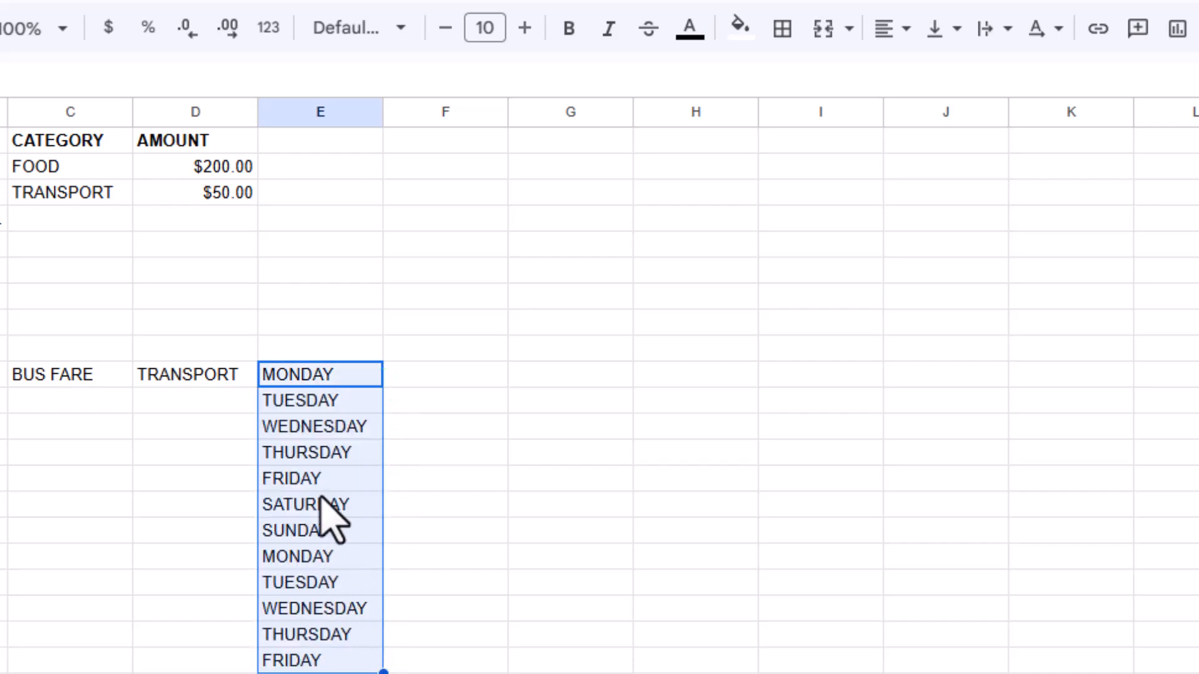
click(351, 634)
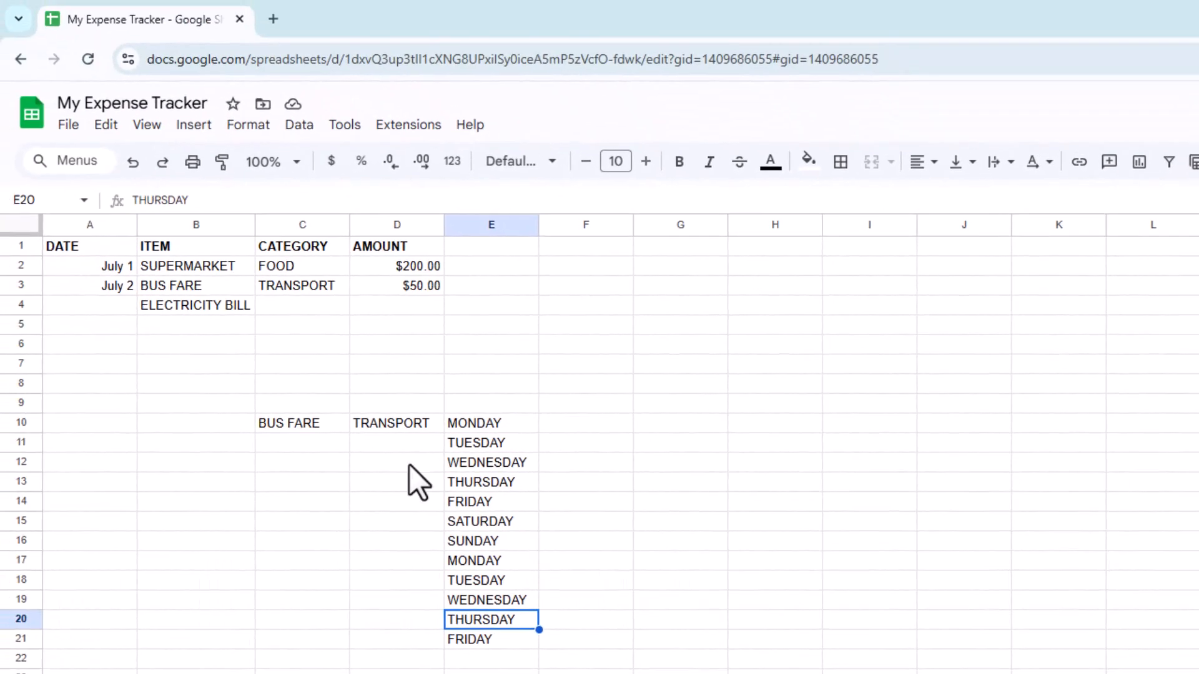
- Autofill the DATE column from July 2 in cell A3 down to July 25 in cell A26
click(82, 293)
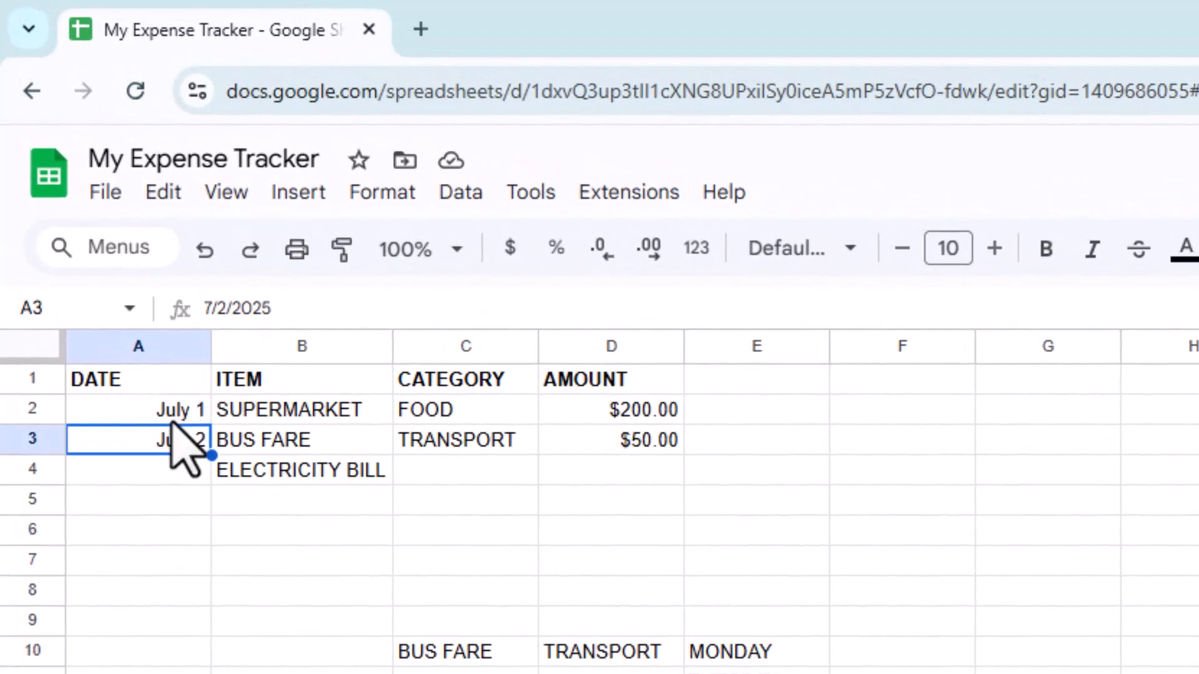
click(168, 415)
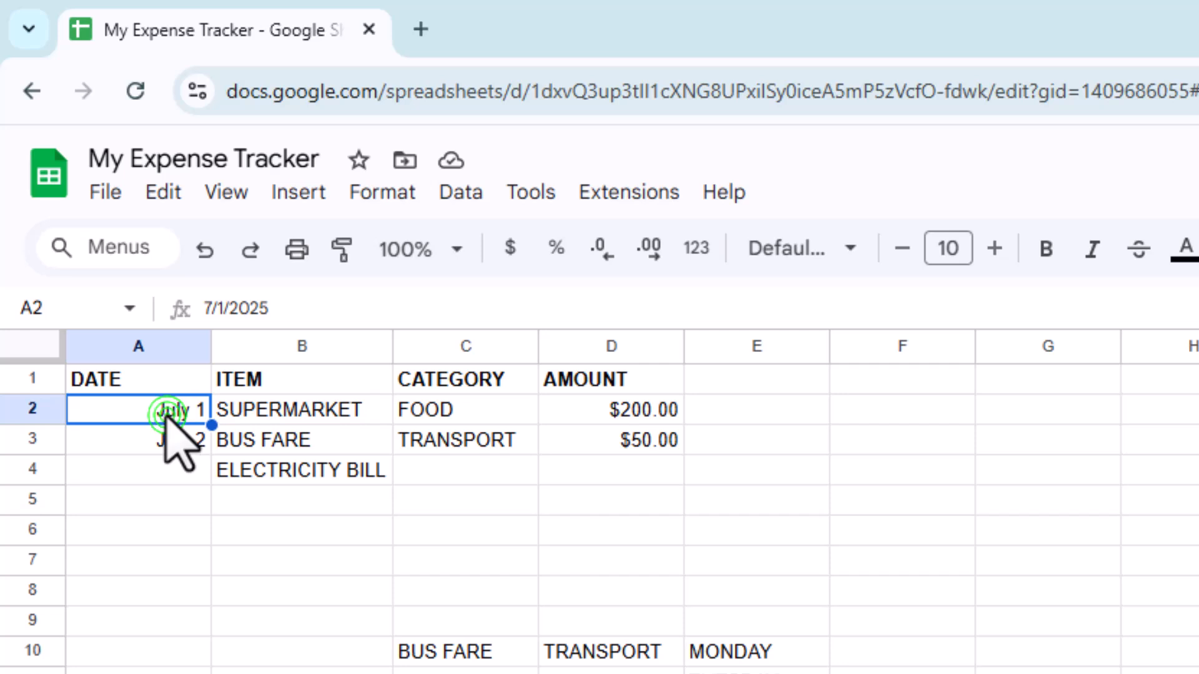
click(168, 411)
click(170, 439)
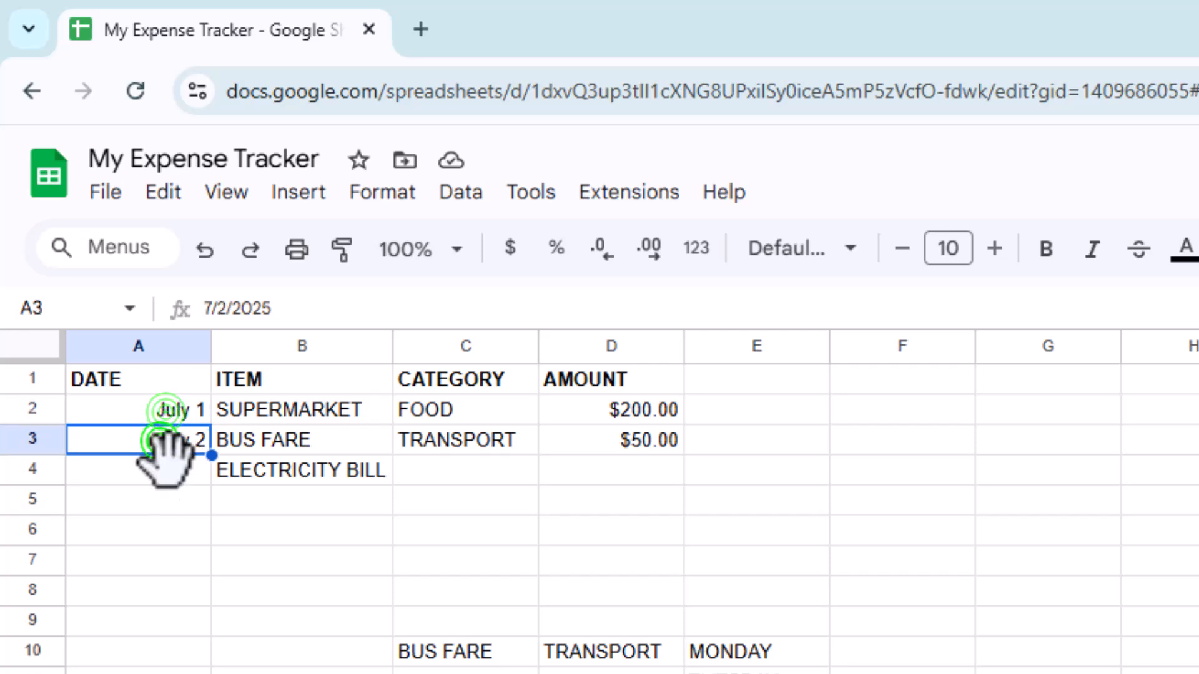
click(170, 467)
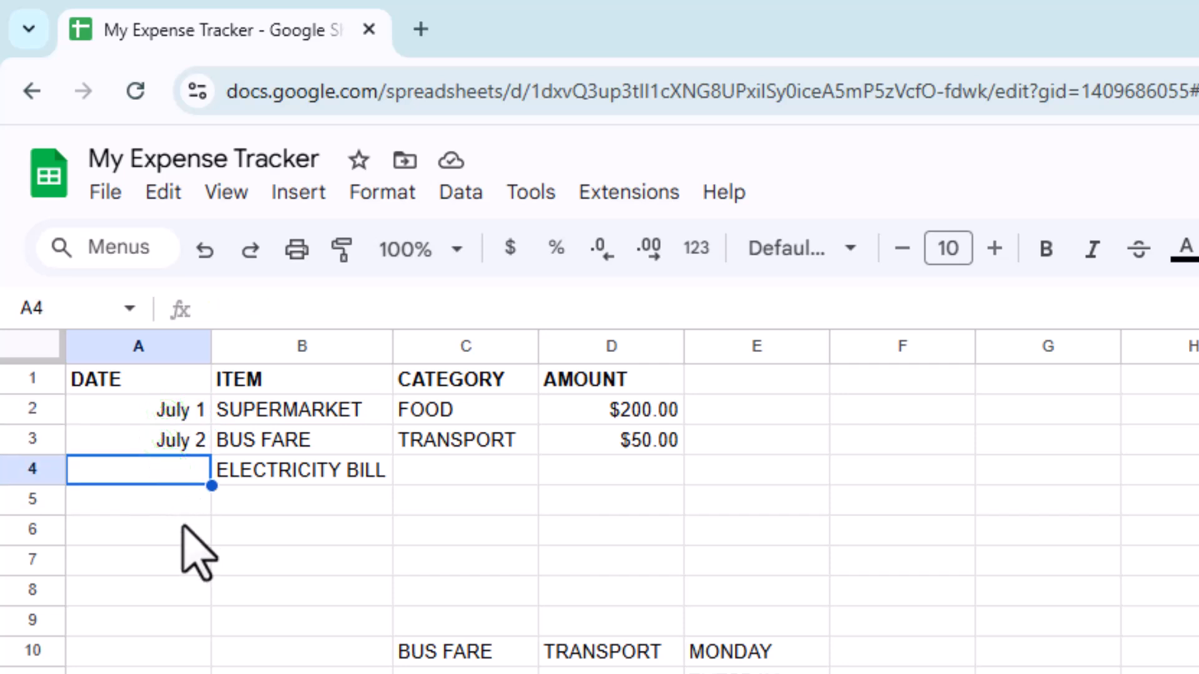
click(175, 441)
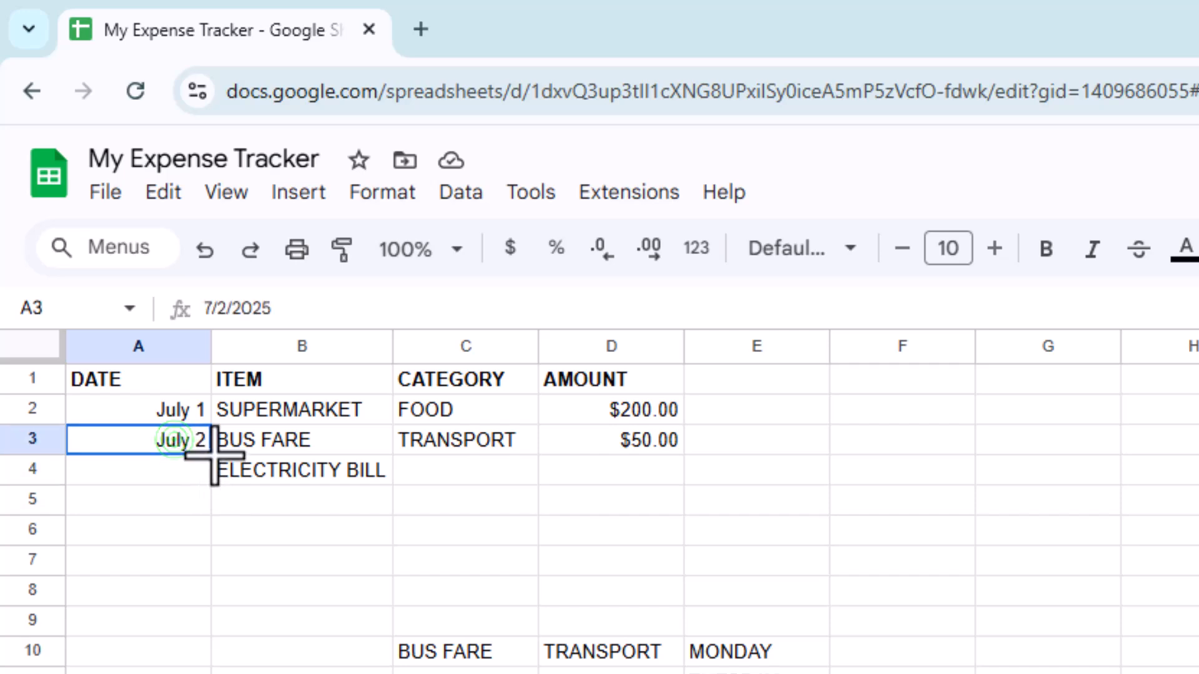
drag(211, 454, 131, 623)
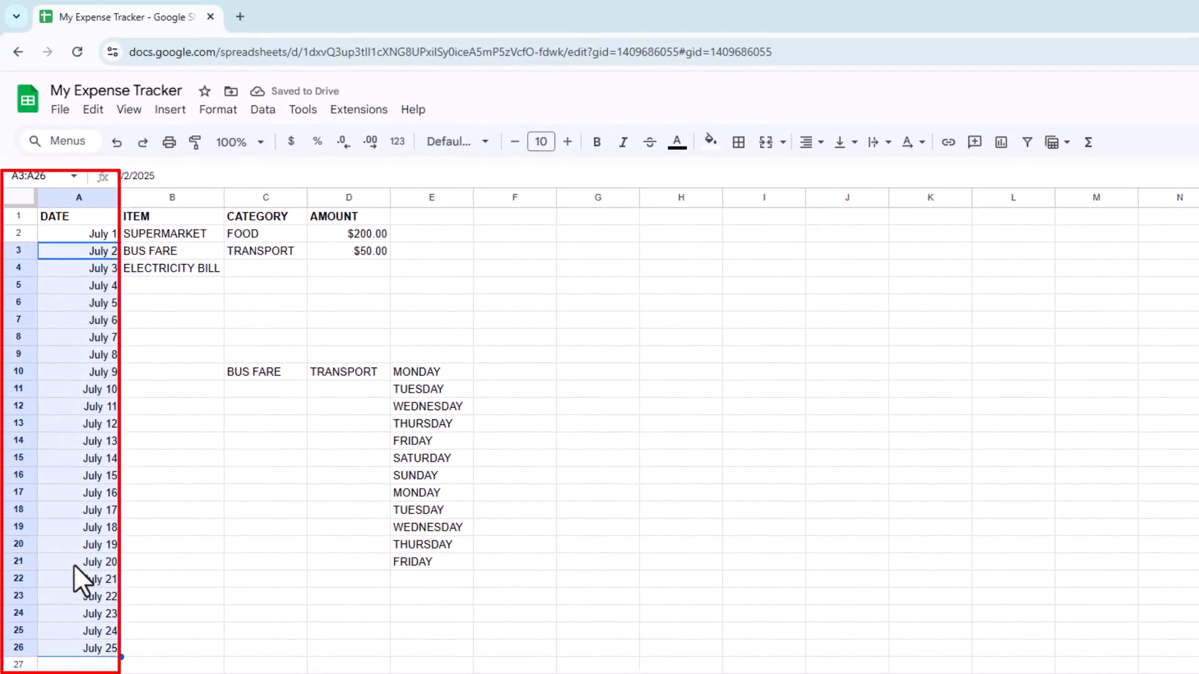
click(181, 595)
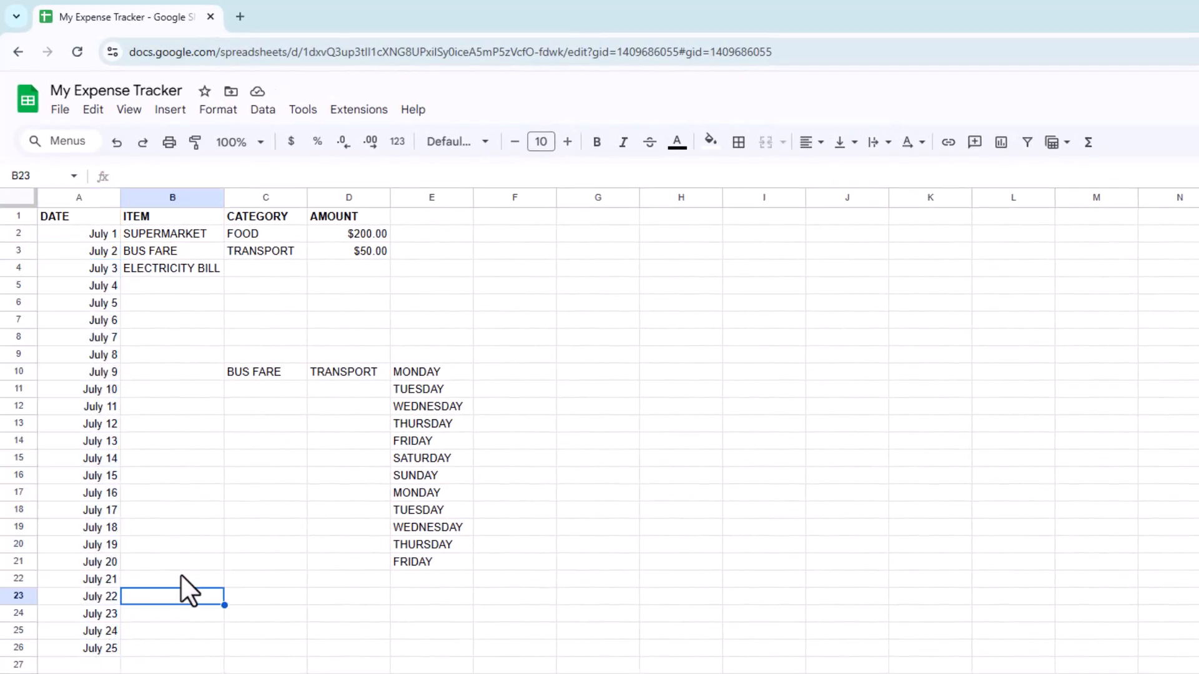